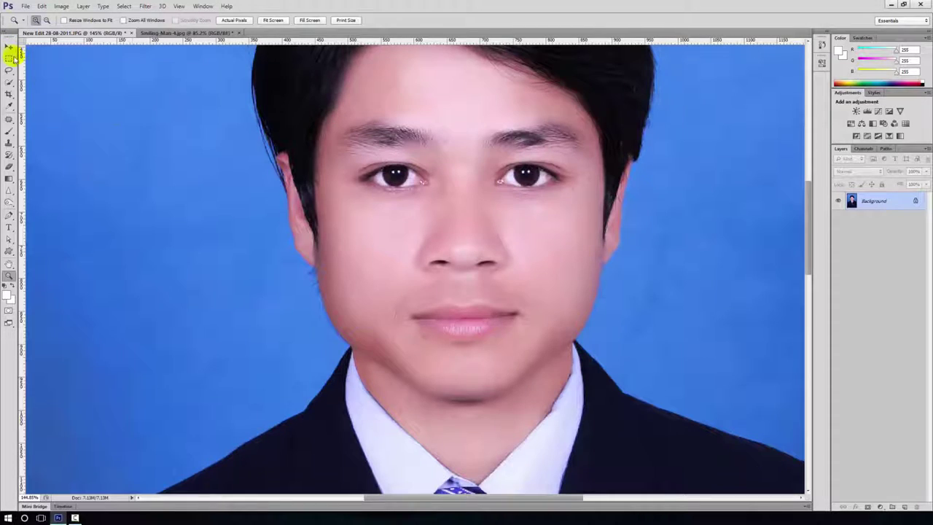
Step: Compare both photos, then zoom the blue-background portrait in on the young man's face
left_click(9, 46)
left_click(179, 34)
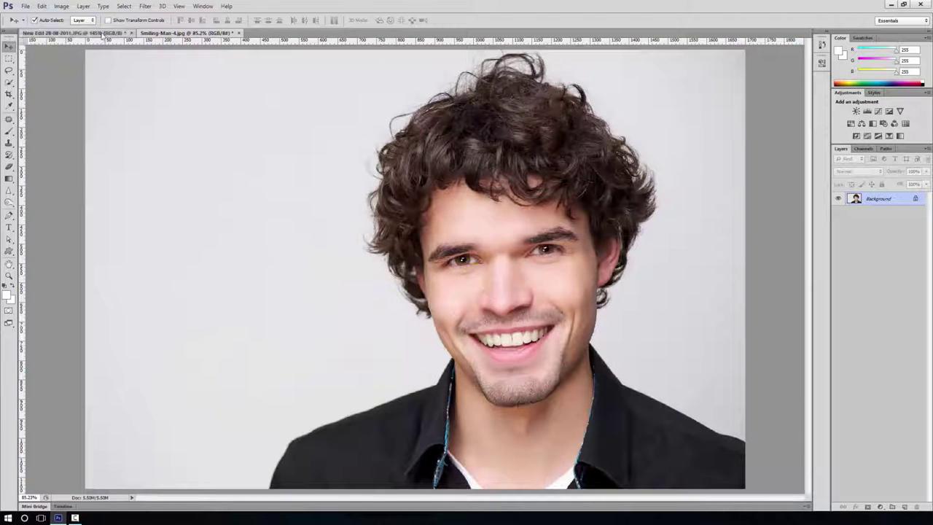
left_click(44, 33)
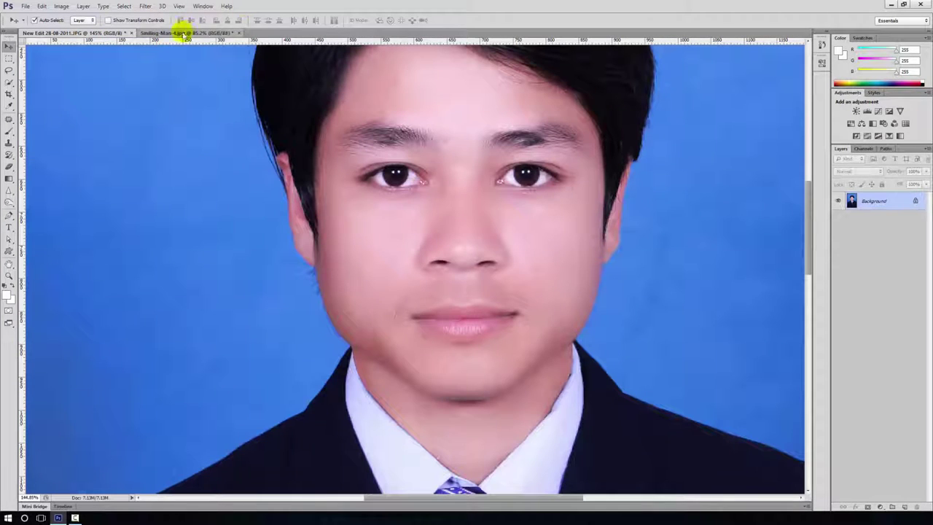
mouse_move(108, 68)
left_mouse_down()
mouse_move(175, 177)
mouse_move(156, 209)
left_mouse_up()
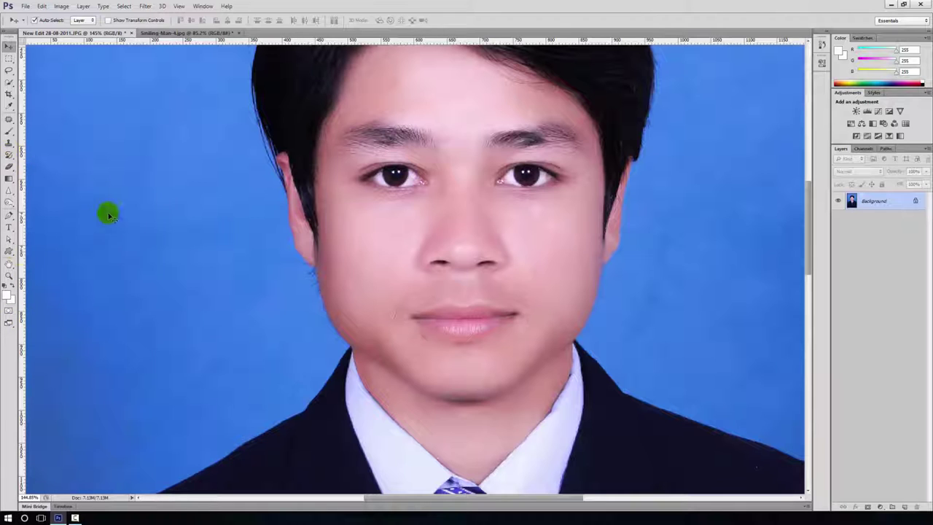
left_click(9, 275)
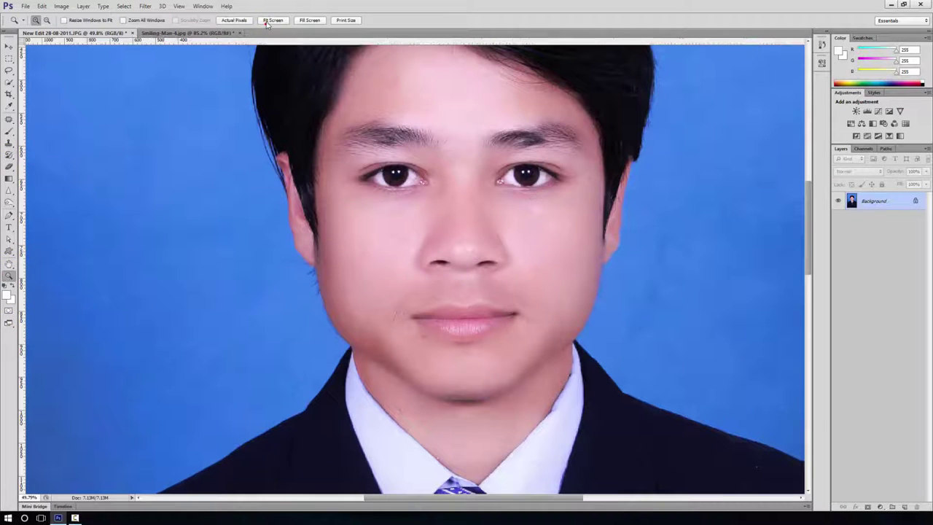
left_click(271, 20)
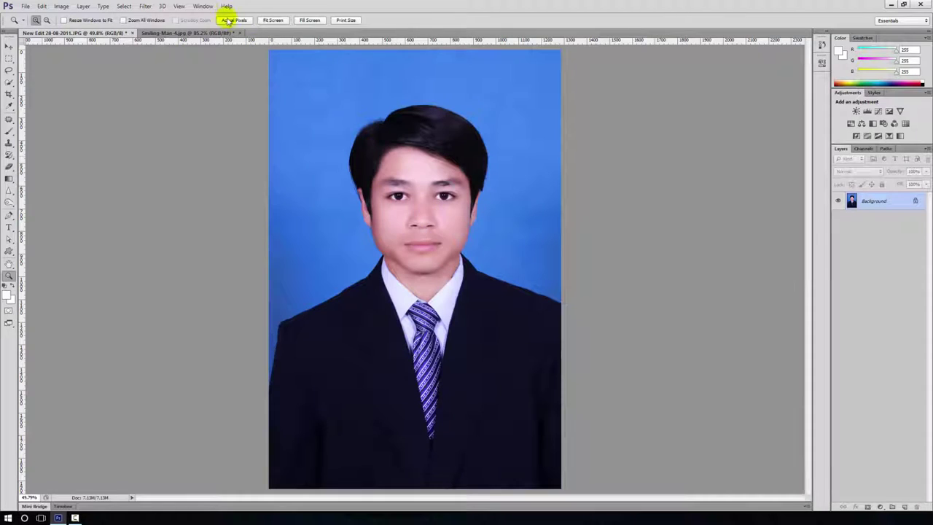
left_click(234, 21)
scroll(377, 131, "up", 3)
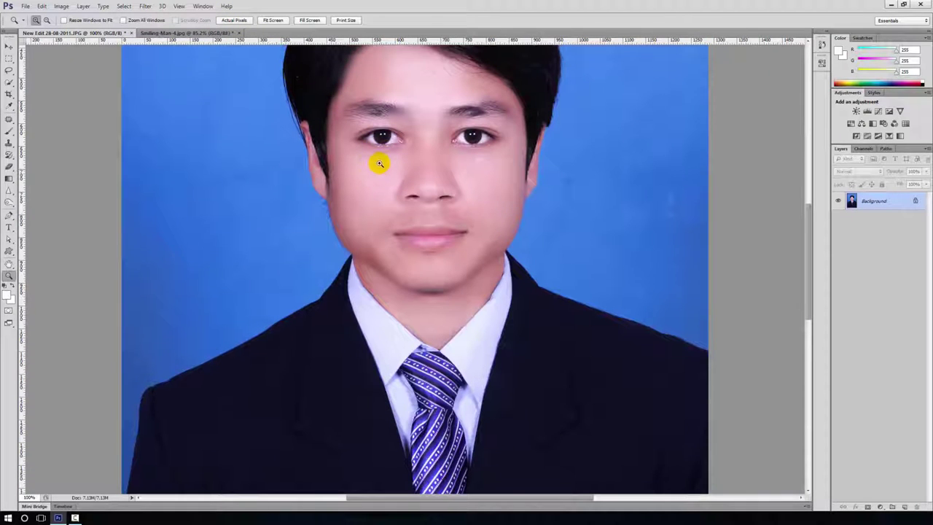
mouse_move(252, 65)
left_mouse_down()
mouse_move(586, 323)
mouse_move(641, 350)
left_mouse_up()
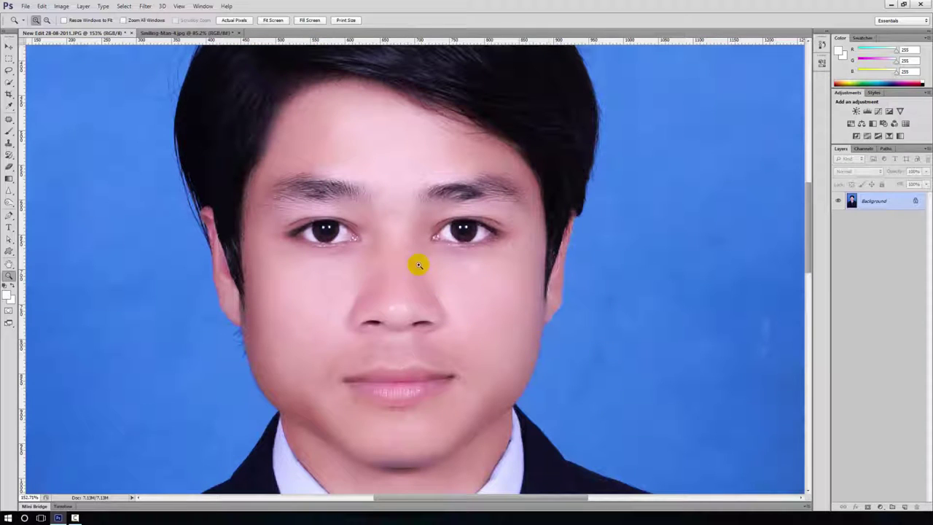
left_click_drag(419, 266, 457, 233)
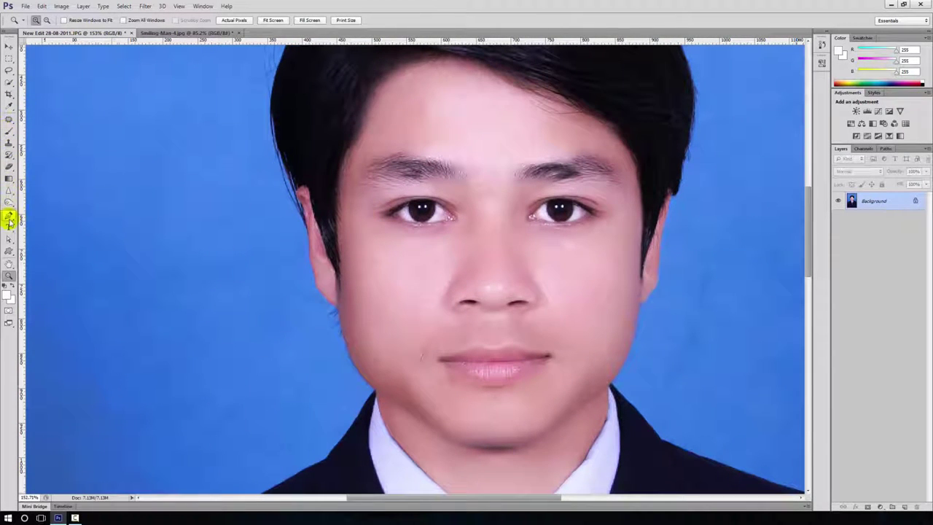
Step: Trace a Pen path down the right cheek, around the chin, up the left cheek and across the forehead
left_click(9, 215)
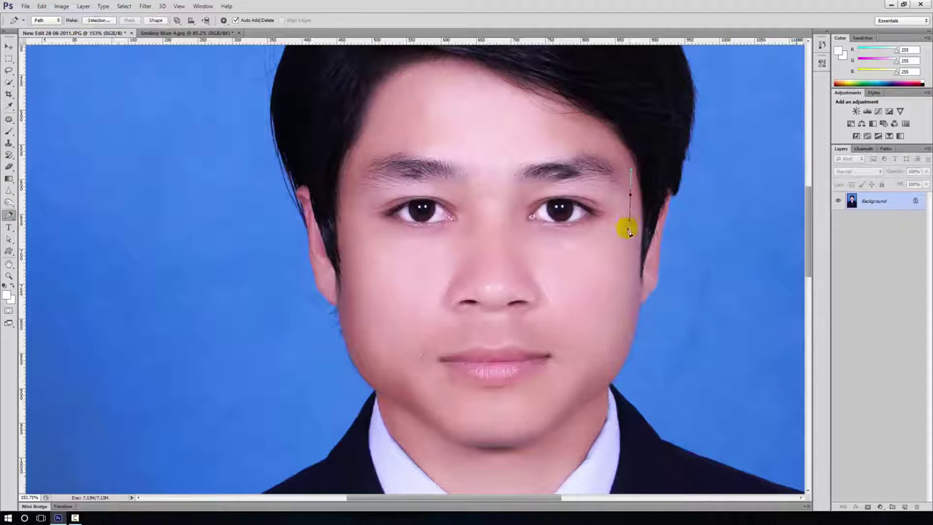
left_click_drag(618, 308, 605, 346)
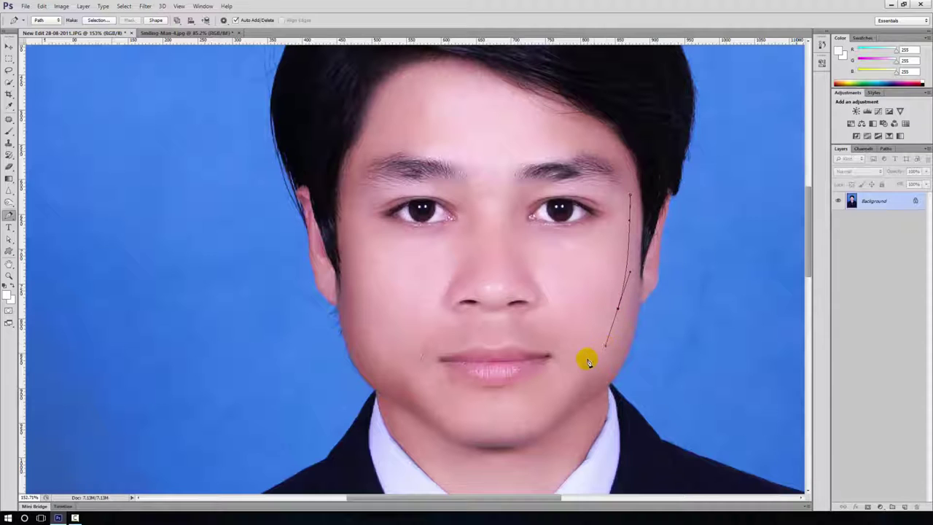
left_click_drag(550, 413, 525, 426)
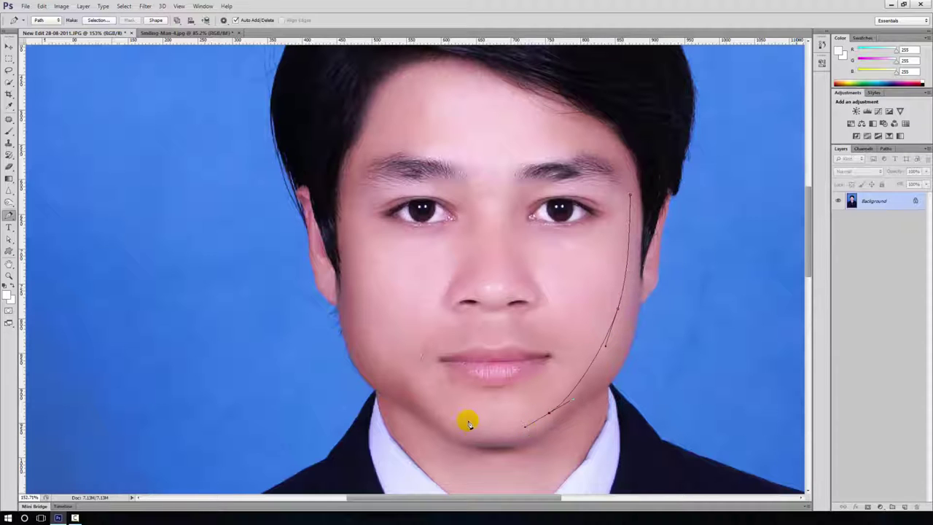
left_click_drag(455, 414, 448, 412)
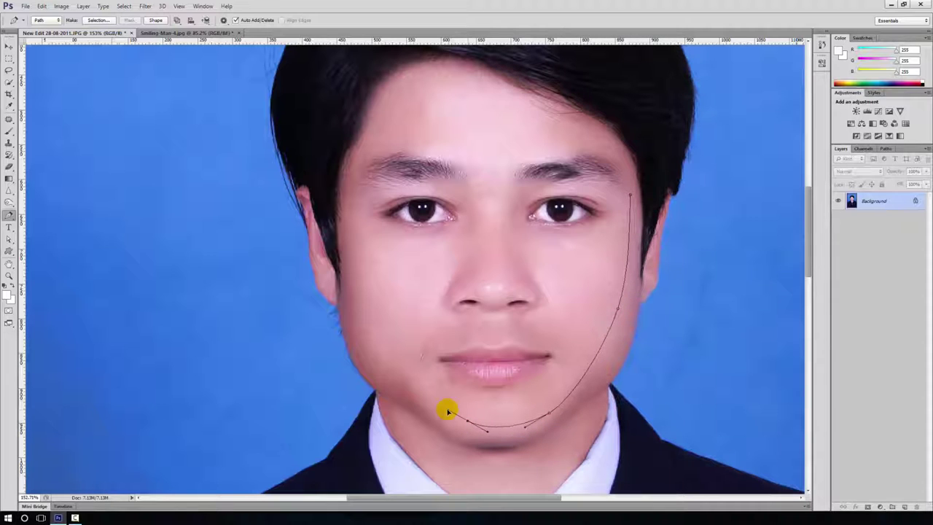
left_click(380, 351)
left_click(351, 230)
left_click_drag(482, 126, 528, 134)
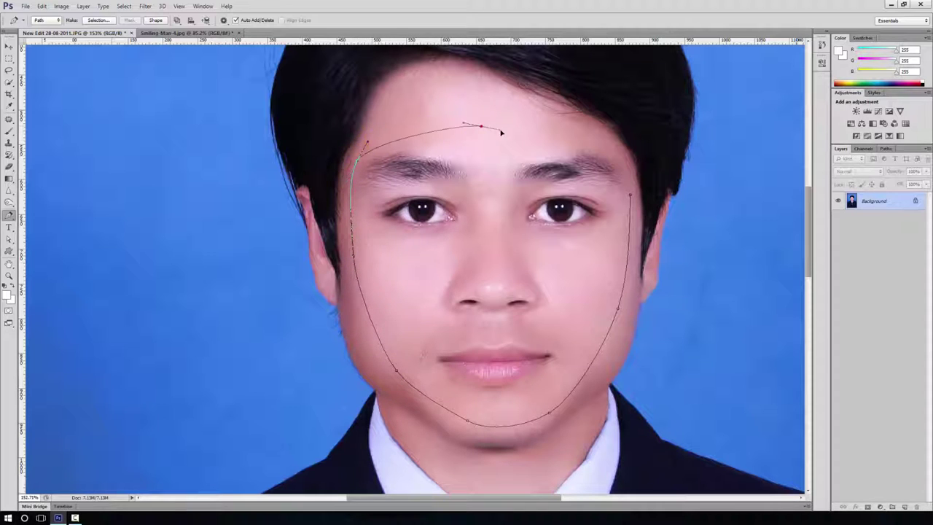
left_click_drag(604, 146, 621, 158)
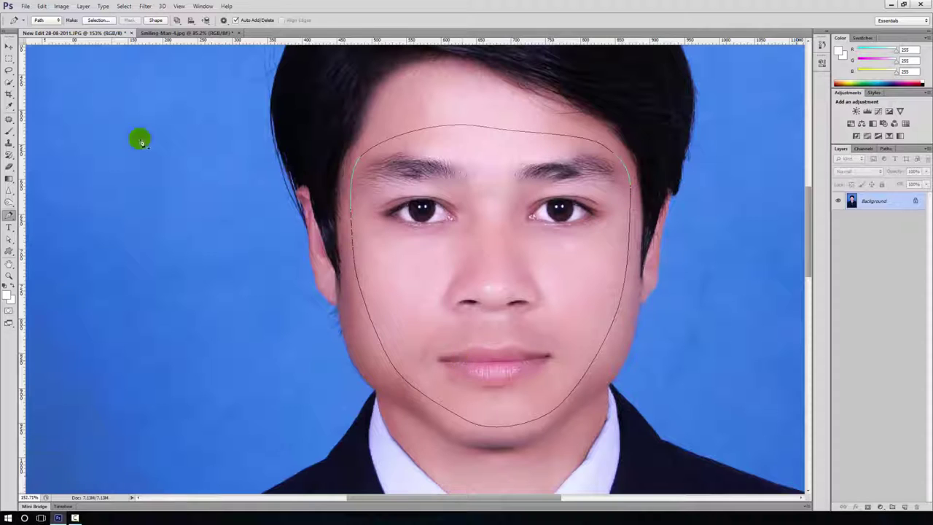
Step: Convert the face path into a selection with Make Selection
right_click(462, 248)
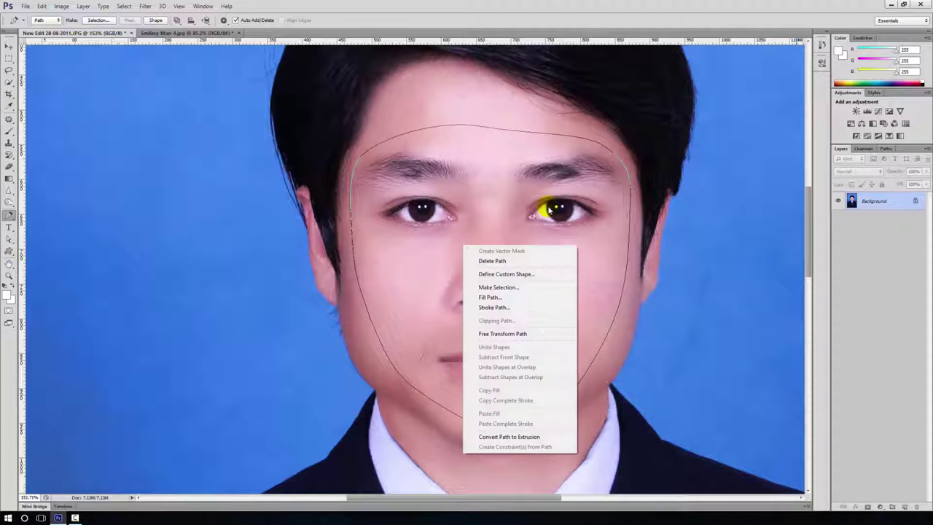
left_click(498, 288)
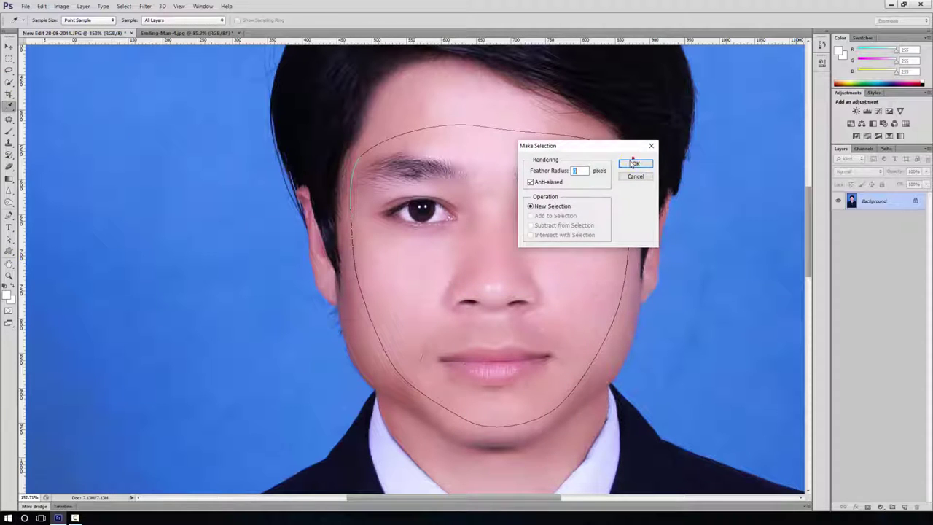
left_click(628, 163)
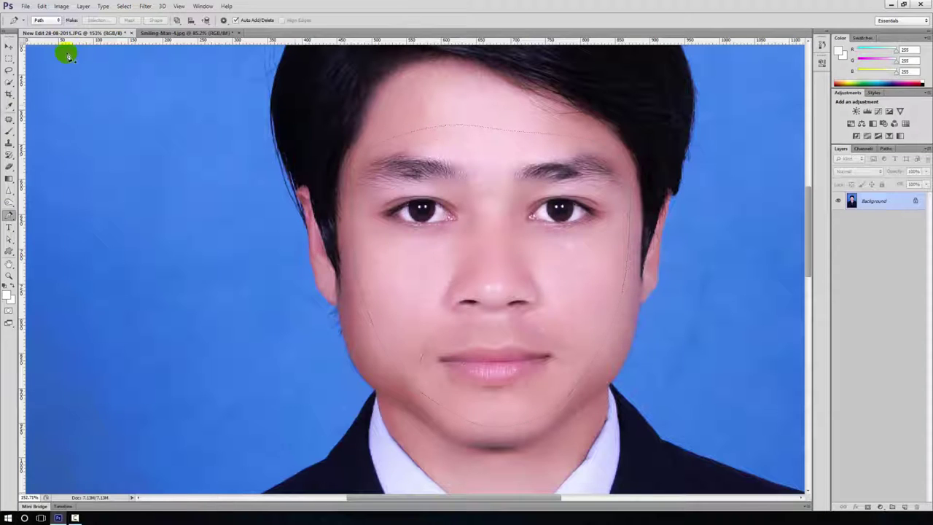
Step: Drag the selected face onto the Smiling-Man-4.jpg photo as Layer 1
left_click(9, 46)
left_click_drag(516, 210, 226, 36)
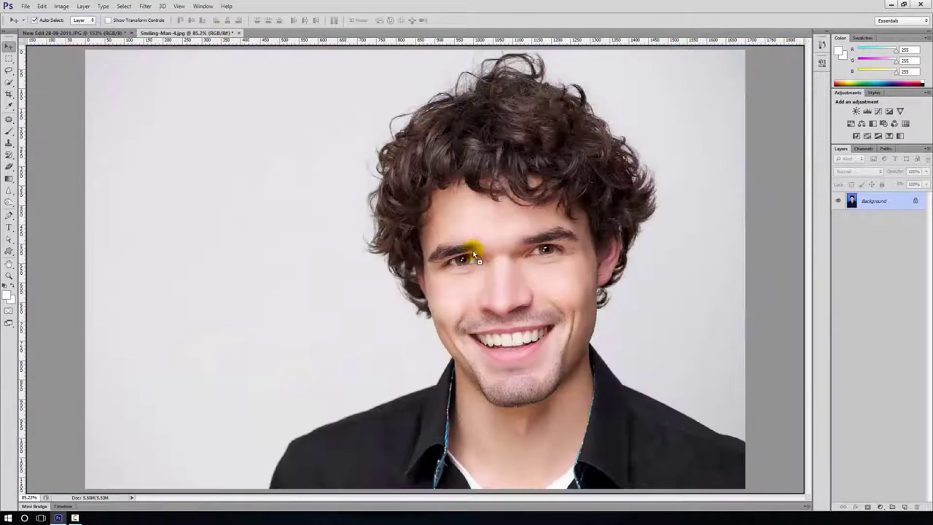
mouse_move(221, 36)
left_mouse_down()
mouse_move(502, 282)
mouse_move(459, 270)
left_mouse_up()
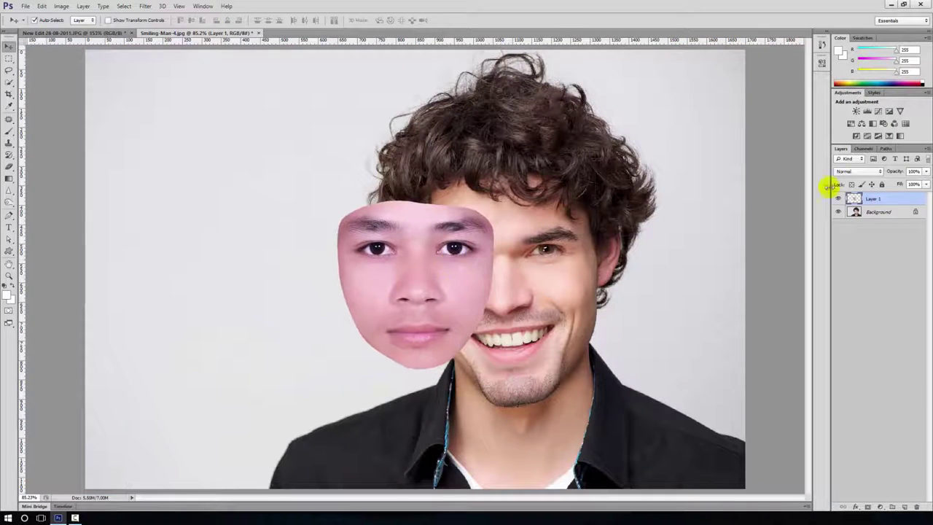
Step: Add a Color Balance adjustment clipped to Layer 1, with Cyan–Red 0 and Yellow–Blue -53
left_click(862, 123)
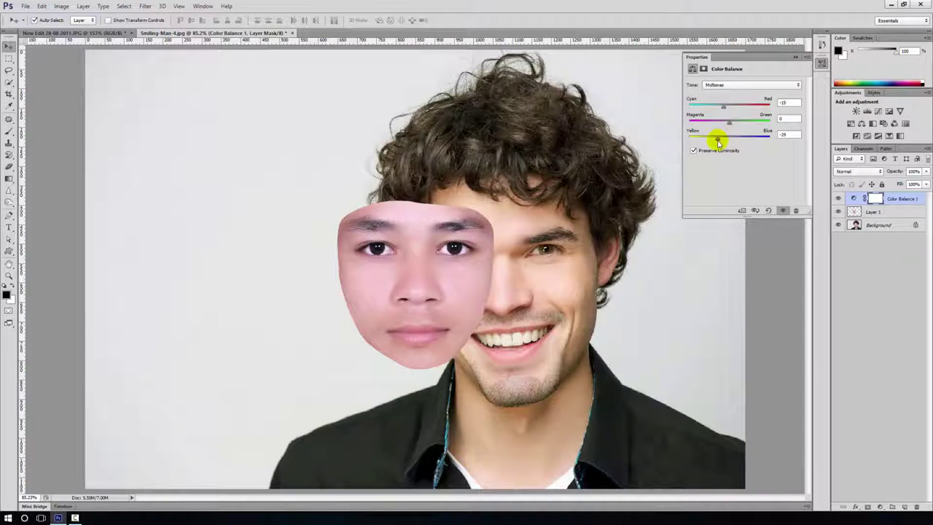
left_click(743, 210)
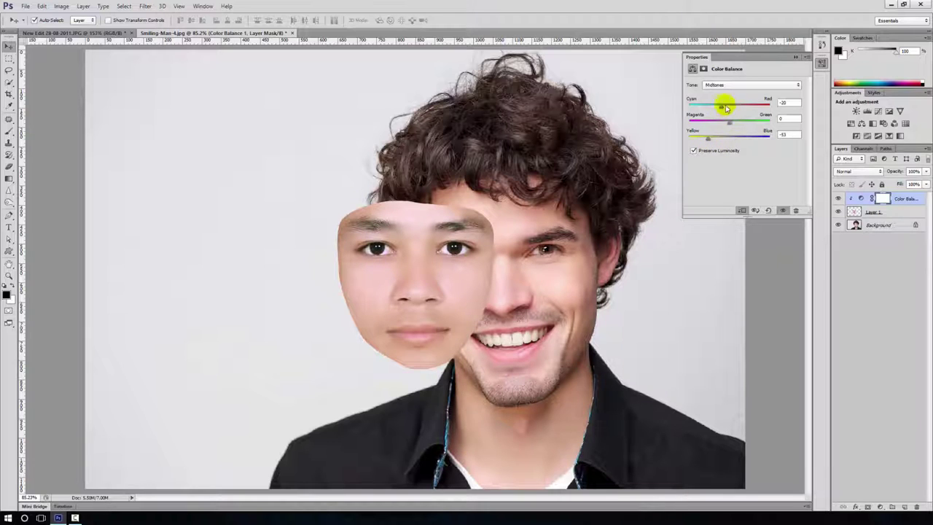
left_click_drag(729, 107, 731, 107)
left_click(796, 56)
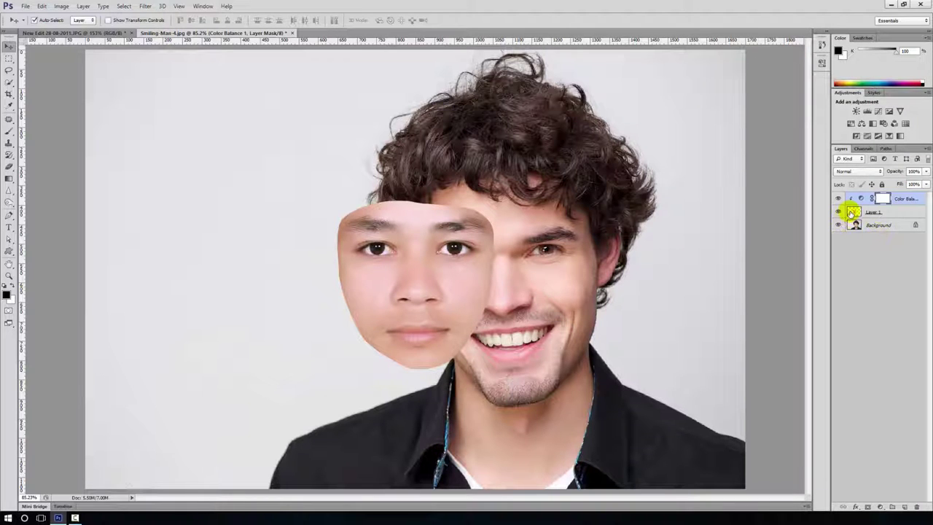
Step: Move the pasted face onto the man's head and Free Transform it to about -6° rotation
mouse_move(438, 267)
left_mouse_down()
mouse_move(525, 281)
mouse_move(519, 273)
left_mouse_up()
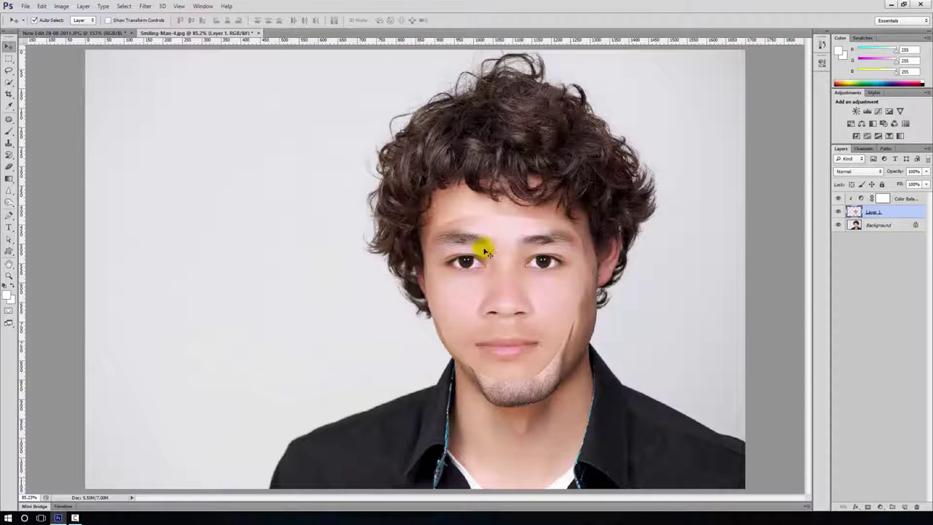
left_click(83, 6)
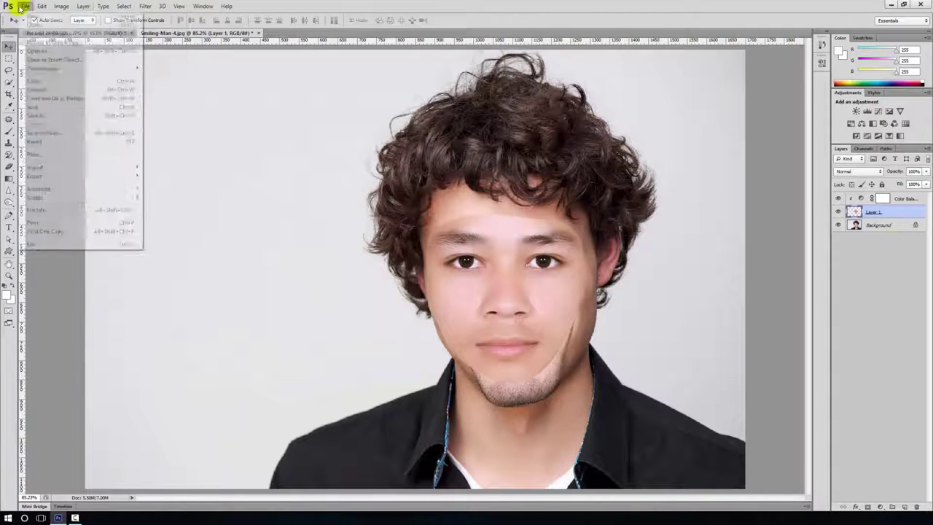
mouse_move(41, 6)
left_click(104, 177)
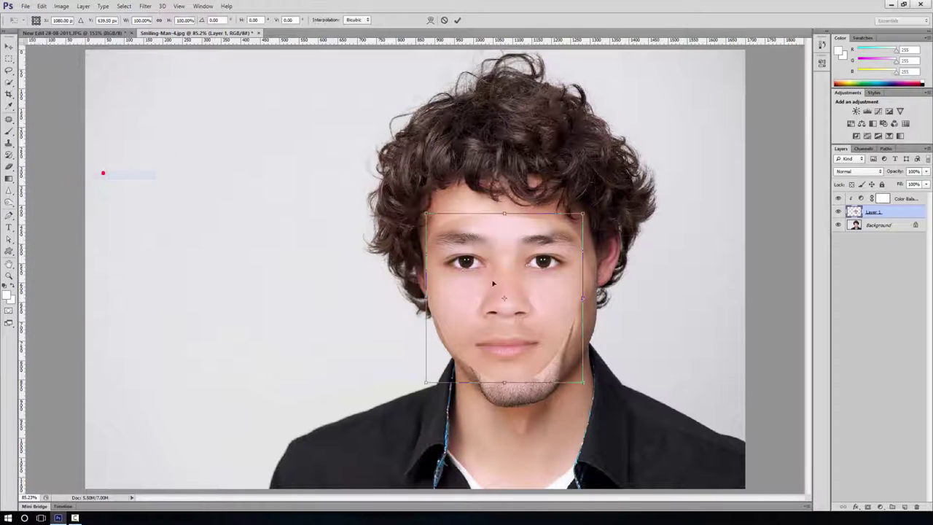
left_click_drag(632, 250, 640, 227)
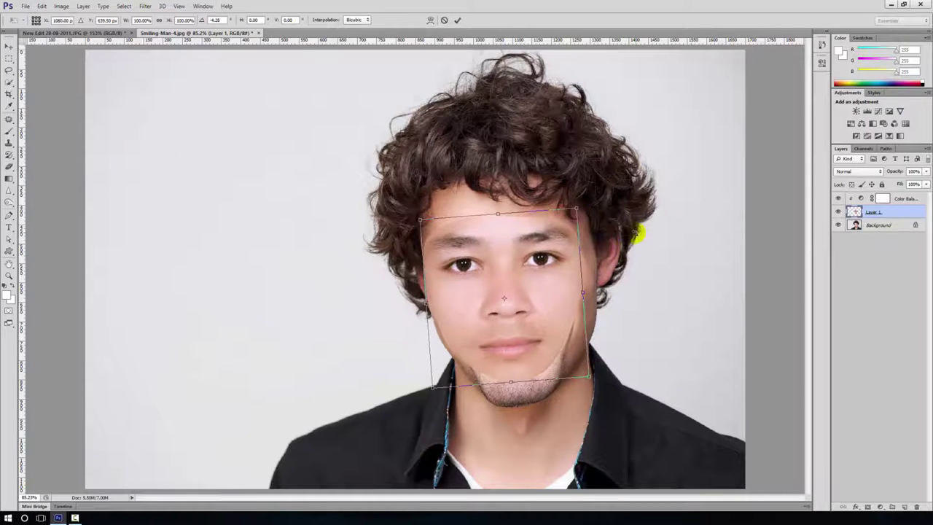
left_click_drag(505, 312, 508, 312)
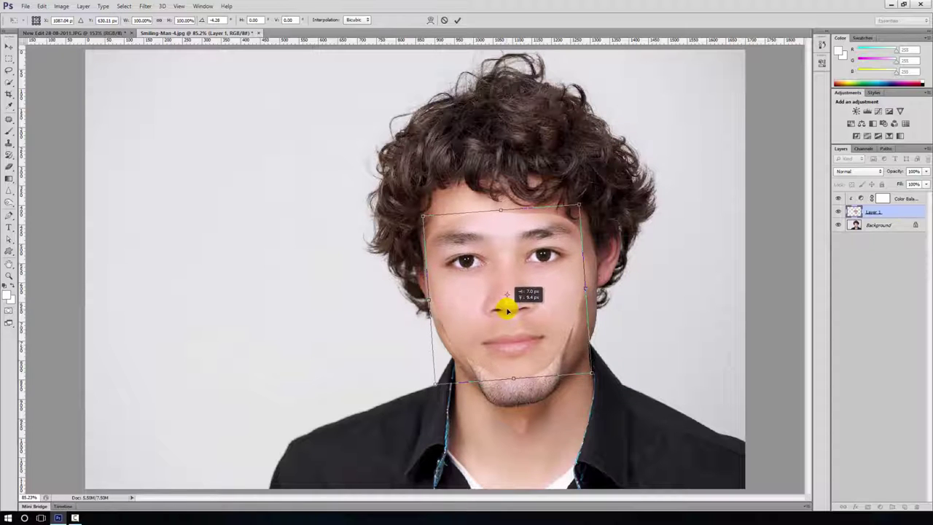
left_click_drag(621, 281, 628, 261)
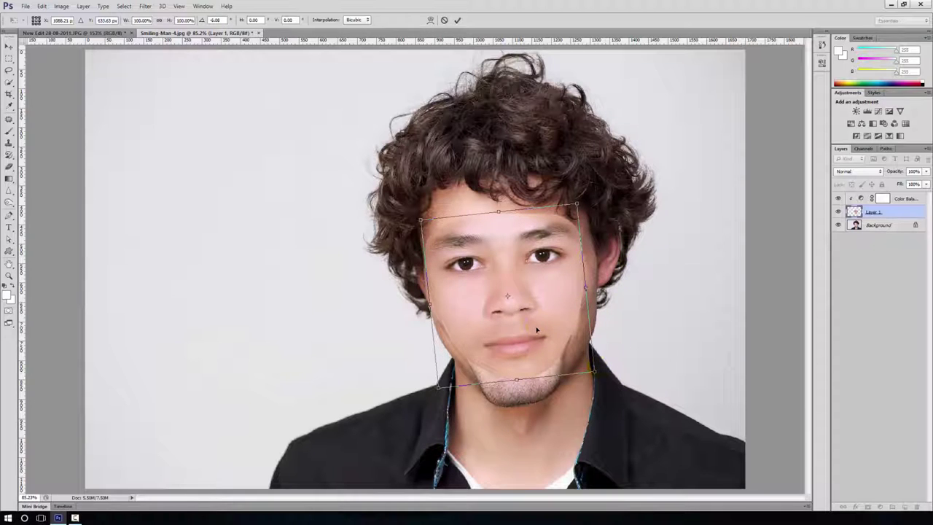
left_click_drag(538, 330, 538, 330)
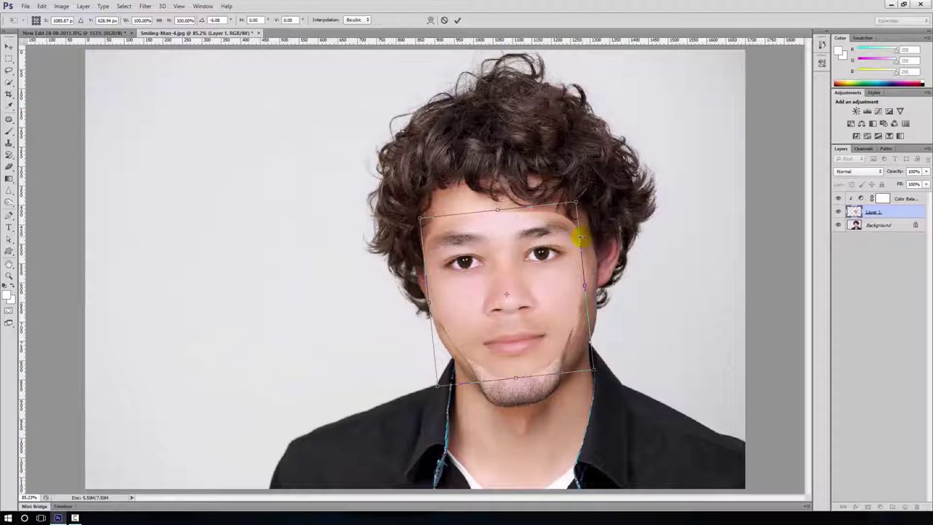
key("Return")
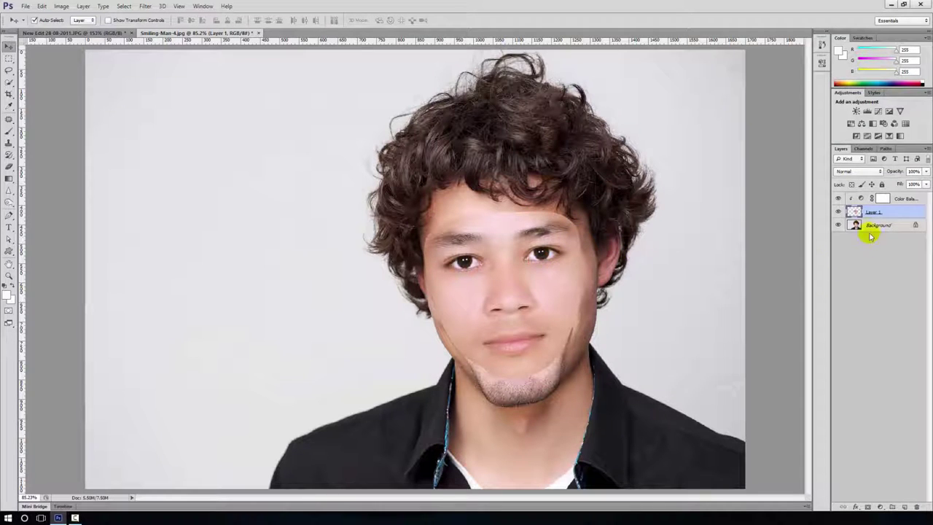
Step: Load Layer 1's pixels as a selection and invert it with Select > Inverse
right_click(853, 211)
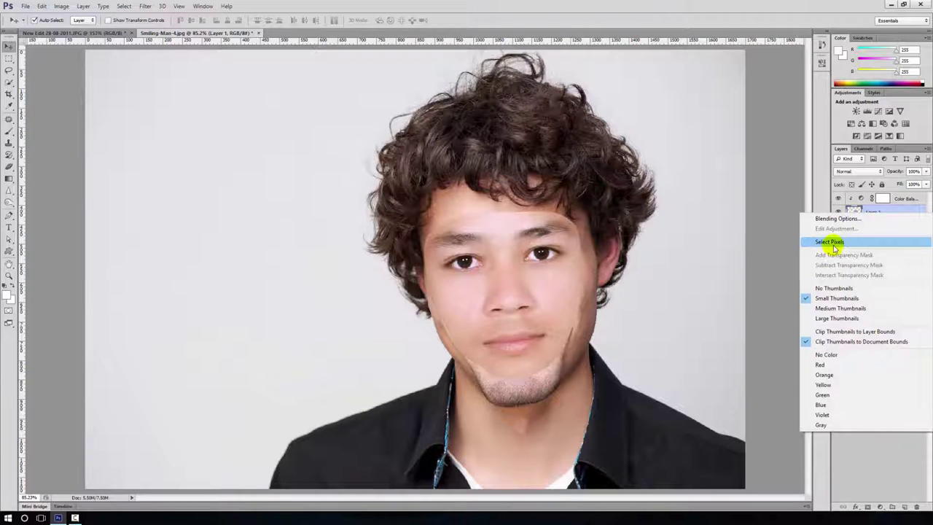
left_click(830, 241)
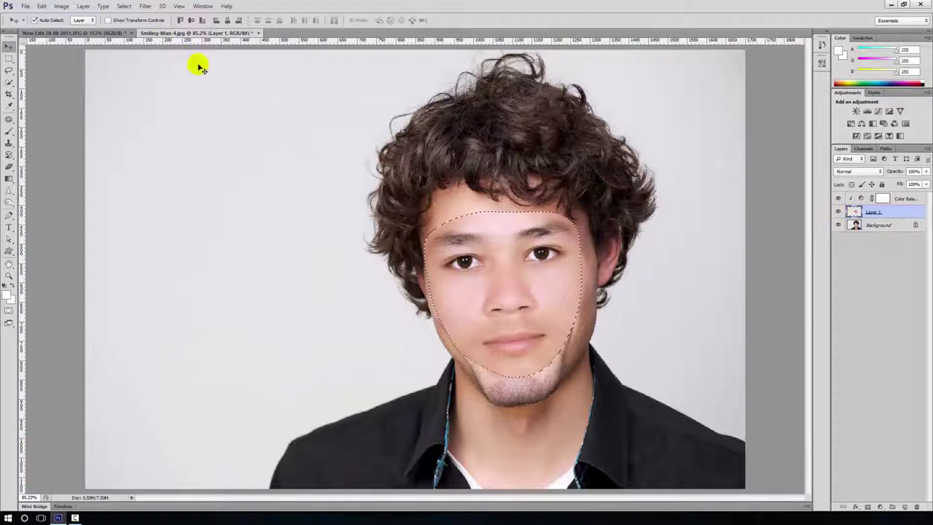
left_click(126, 6)
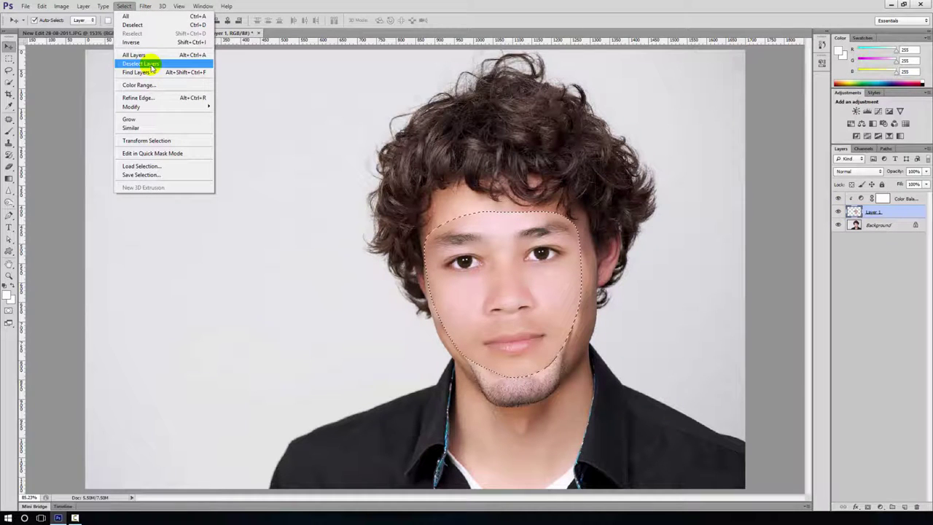
left_click(135, 42)
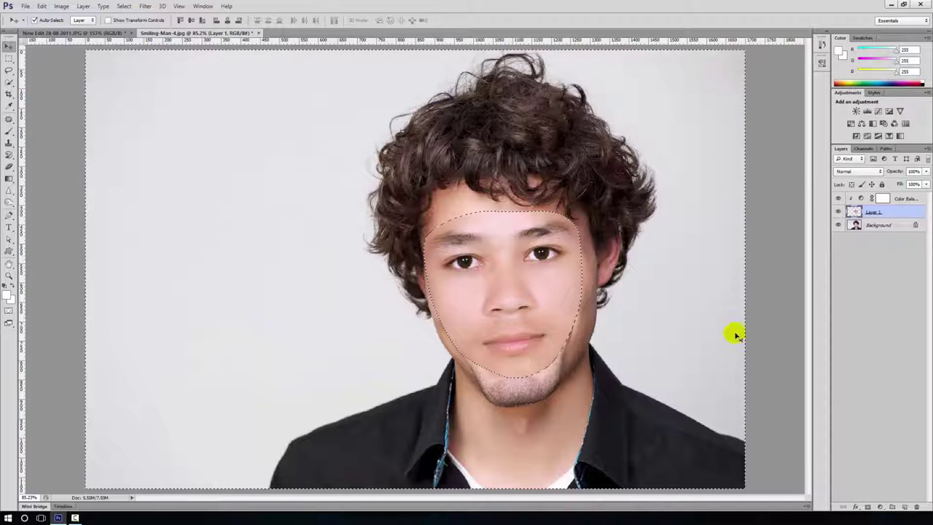
left_click(122, 7)
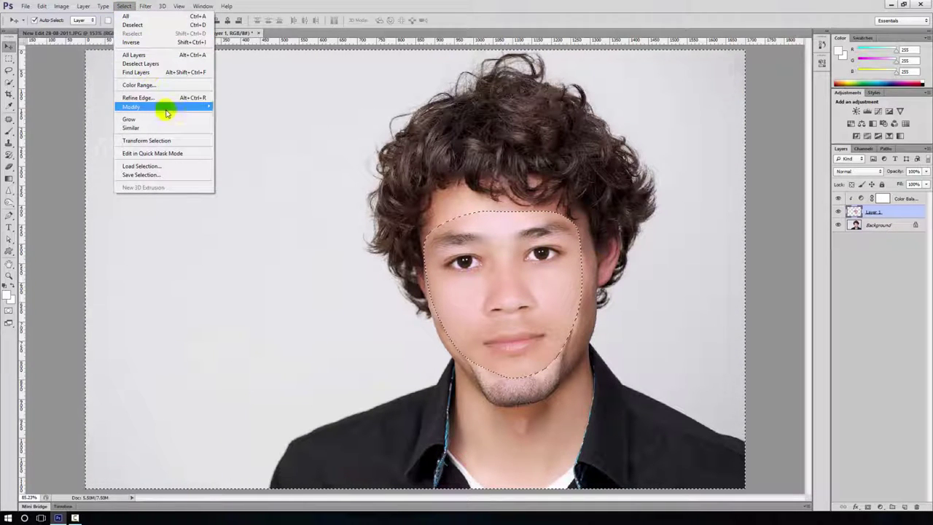
Step: Expand the inverted selection slightly, then invert it back onto the face
mouse_move(132, 106)
left_click(257, 126)
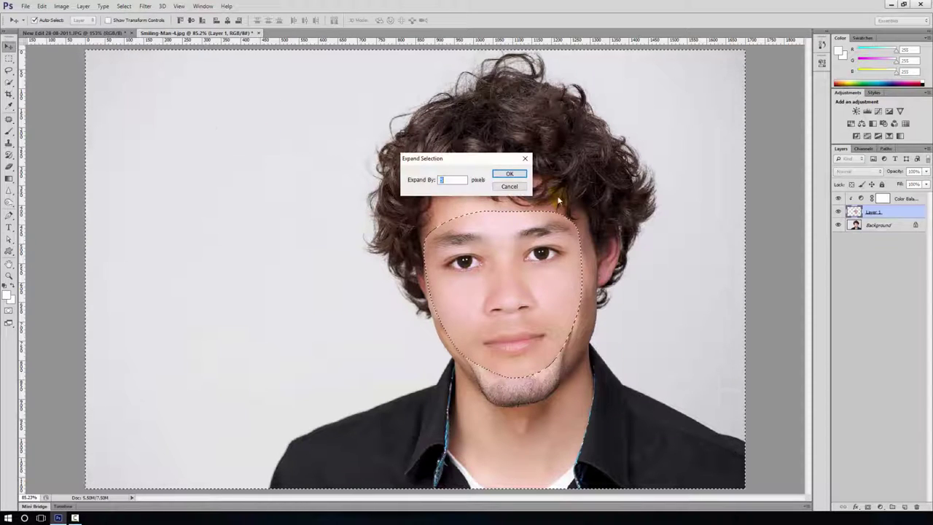
left_click(508, 173)
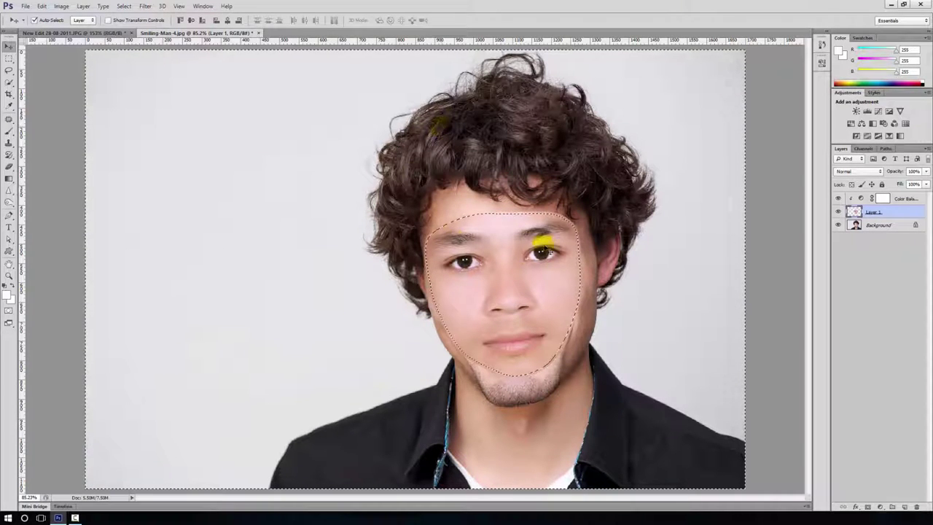
left_click(129, 8)
left_click(141, 43)
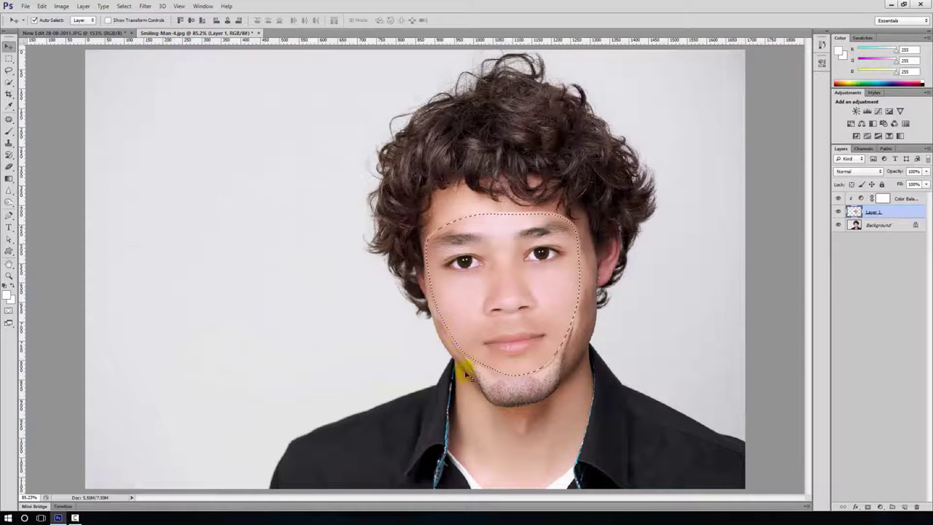
Step: Hide the face layers, duplicate Background, cut the face area from the copy, and re-show Layer 1
left_click(838, 198)
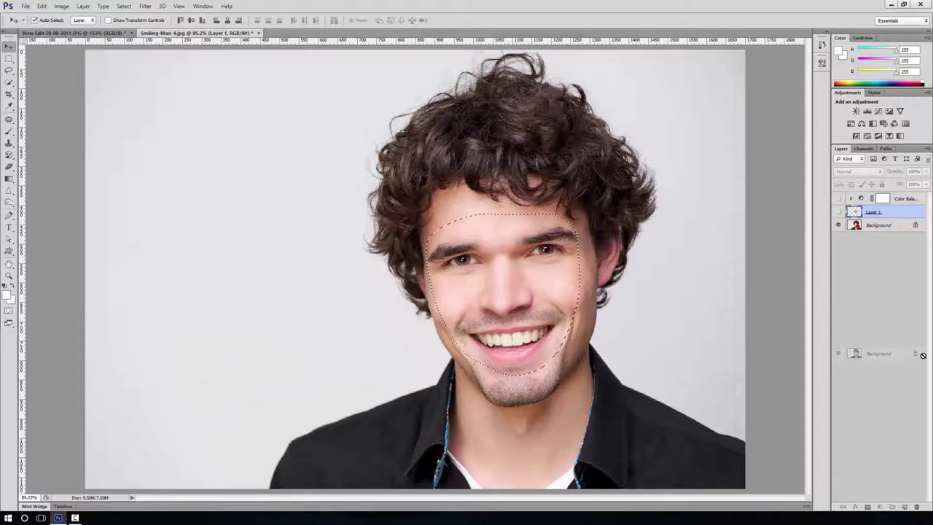
mouse_move(856, 227)
left_mouse_down()
mouse_move(914, 505)
mouse_move(905, 506)
left_mouse_up()
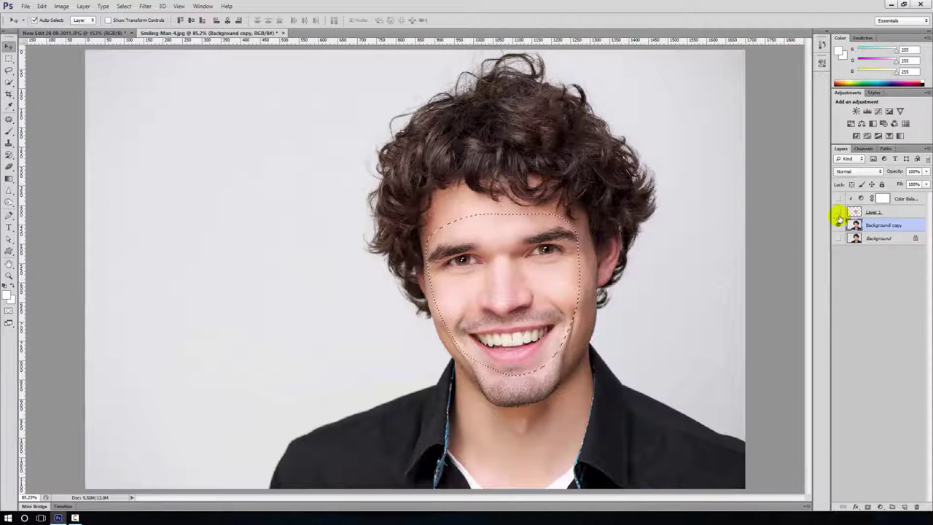
left_click(838, 223)
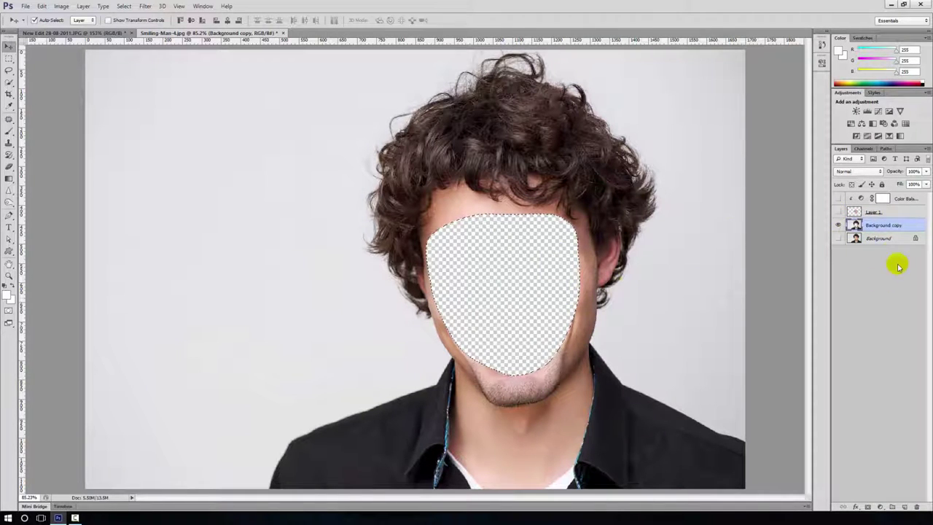
left_click(853, 213)
left_click(838, 212)
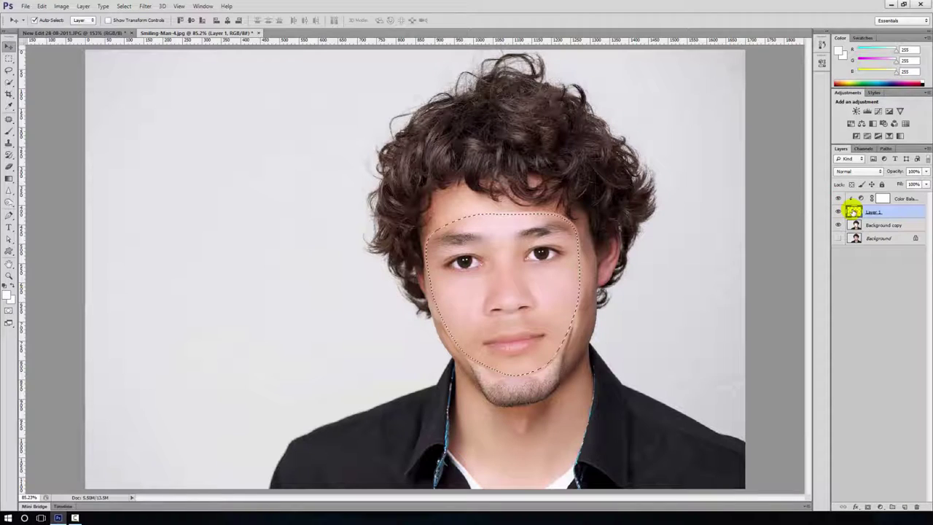
Step: Load the face's pixels, merge Layer 1 down into Color Balance 1, and also select Background copy
right_click(854, 212)
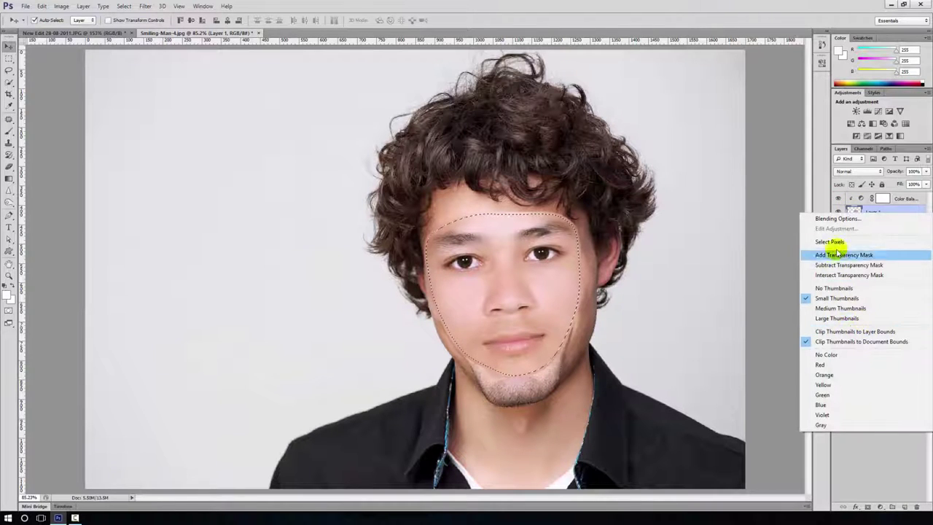
left_click(838, 243)
left_click(895, 199)
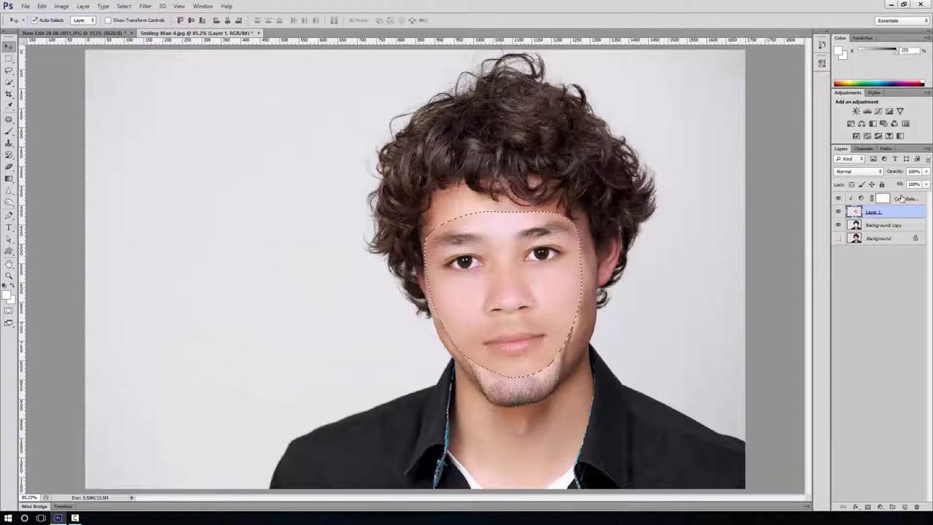
left_click(897, 213)
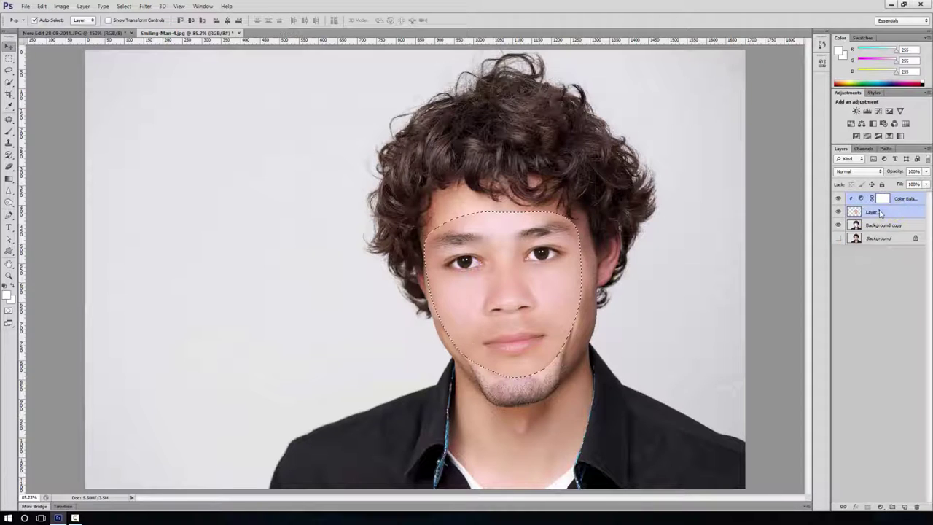
right_click(880, 212)
left_click(778, 398)
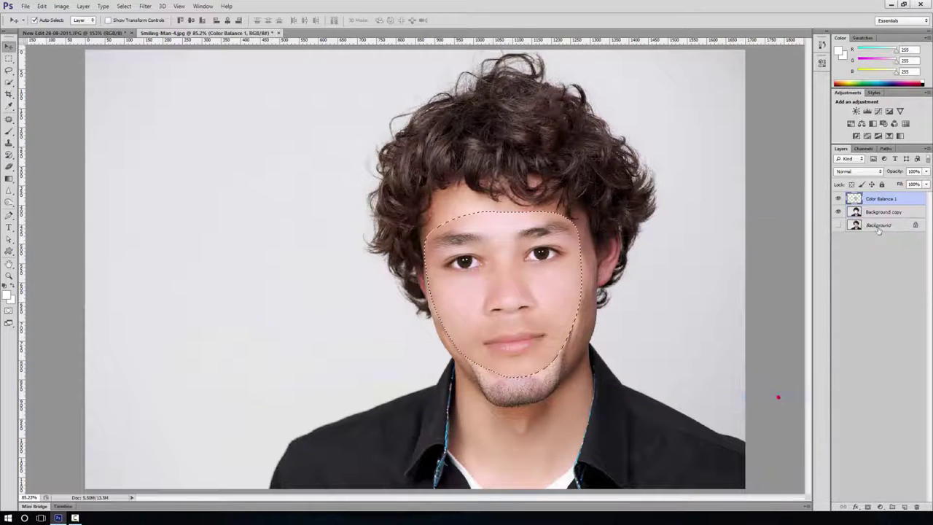
left_click(856, 212)
left_click(873, 211)
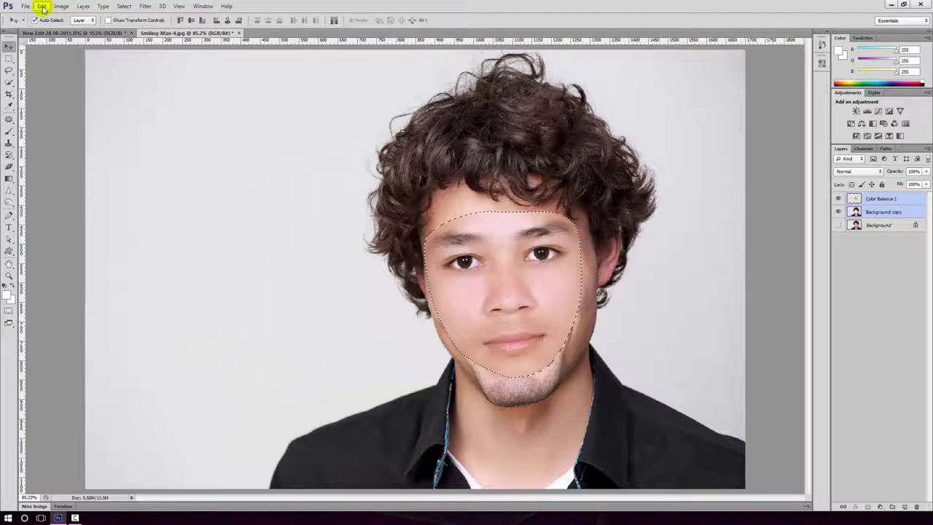
Step: Auto-Blend the layers as Panorama with Seamless Tones and Colors
left_click(42, 7)
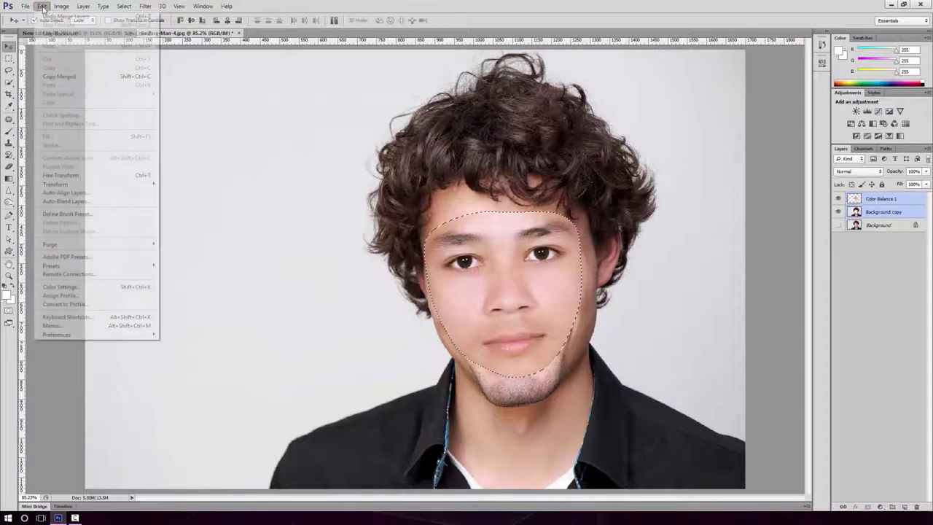
left_click(93, 201)
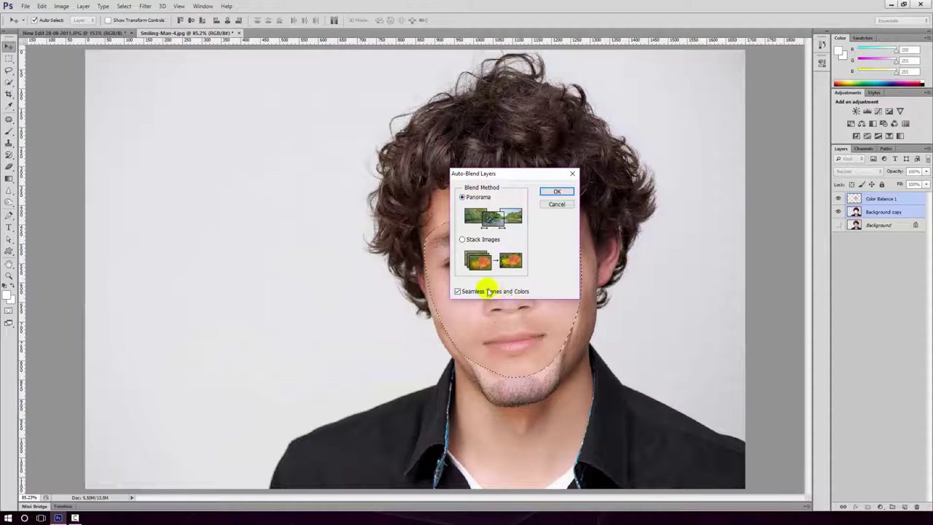
left_click(546, 192)
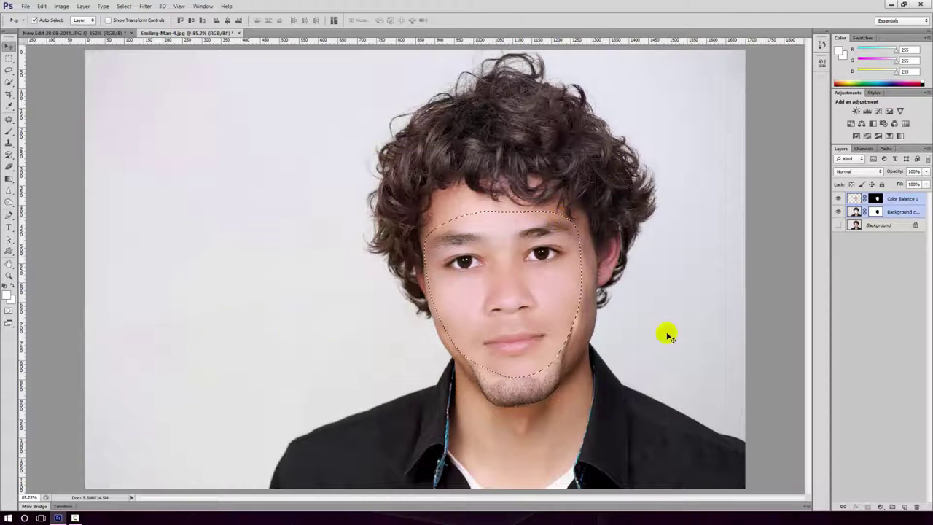
Step: Hide the original Background layer and deselect the face
left_click(838, 225)
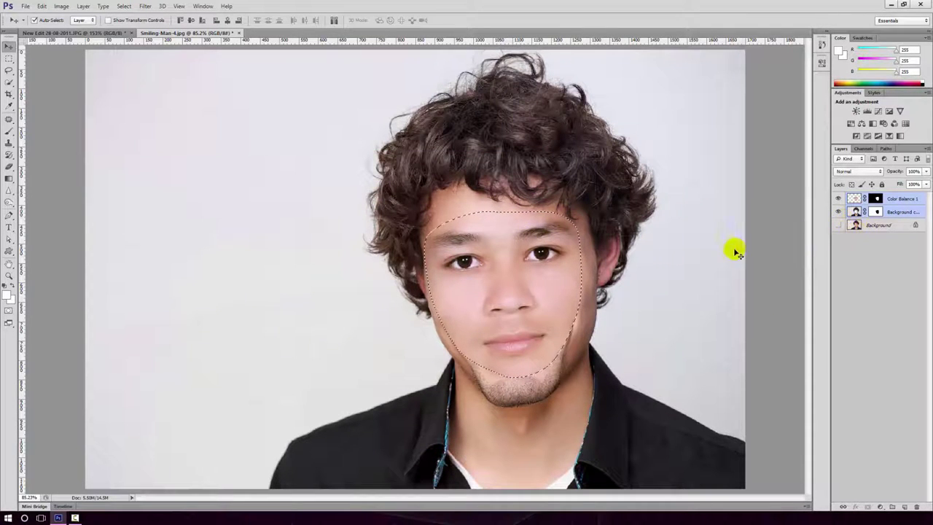
left_click(125, 6)
left_click(135, 42)
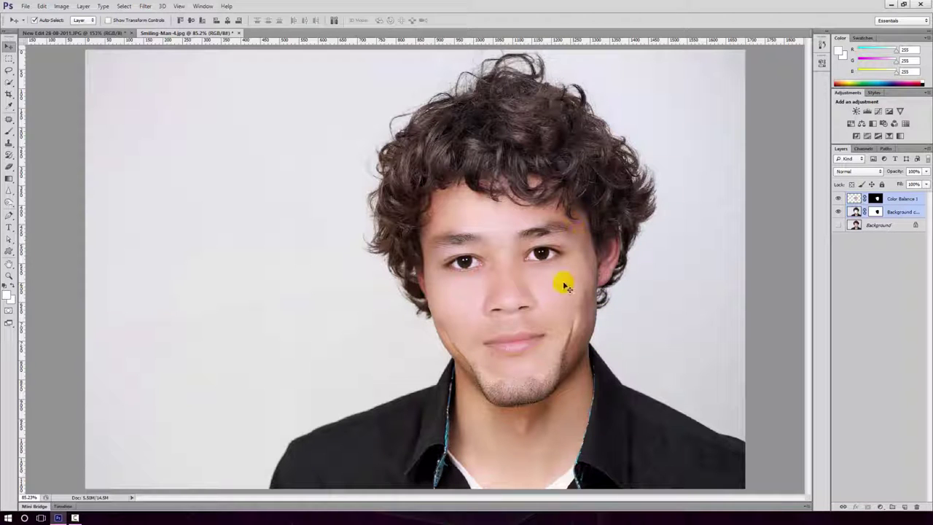
Step: Zoom in on the face to inspect the seams around the brow
key("z")
left_click(572, 230)
left_click(561, 213)
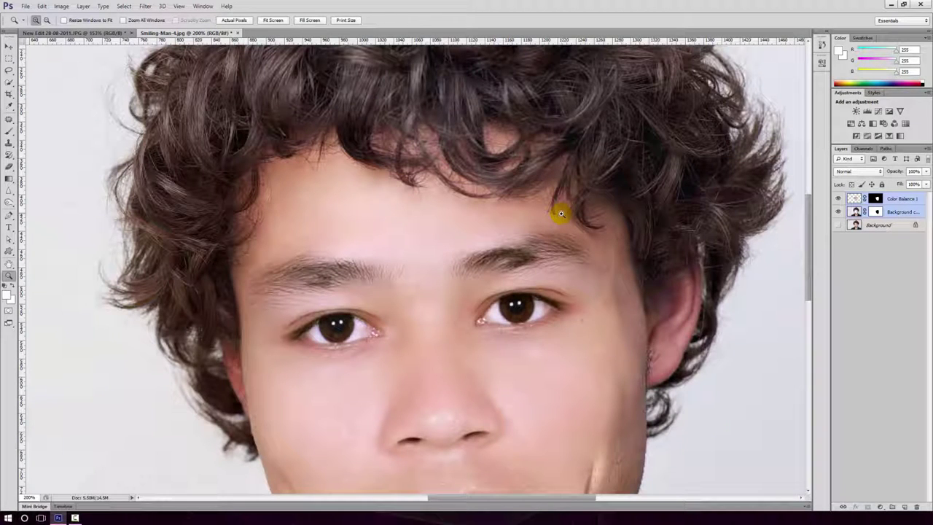
key("v")
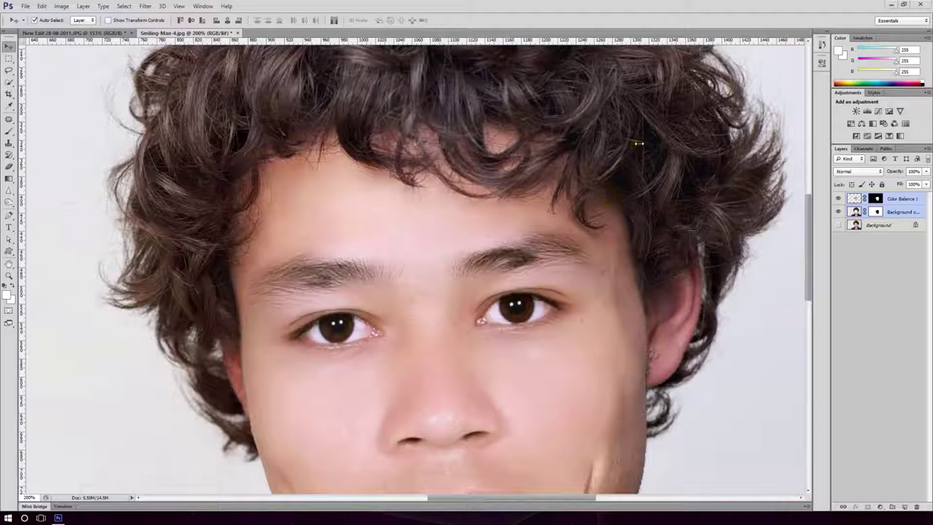
key("z")
left_click(559, 214)
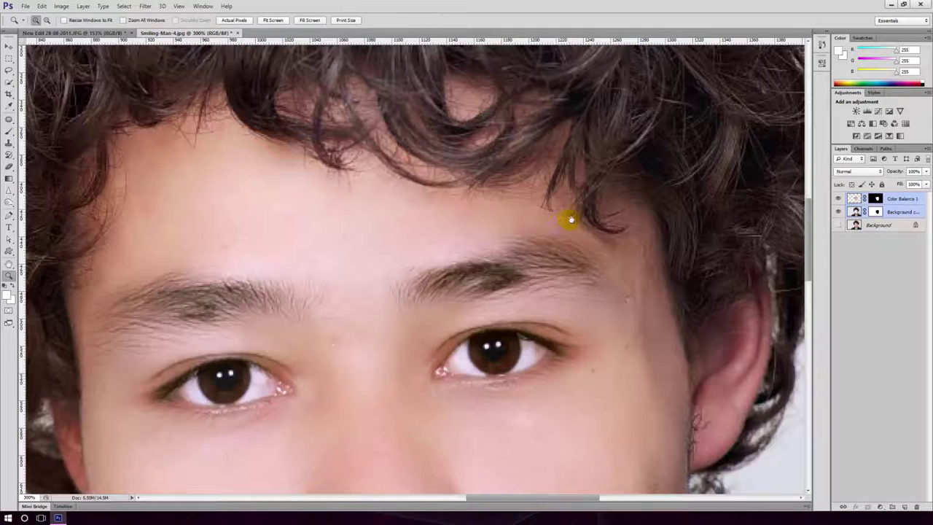
left_click_drag(566, 217, 517, 204)
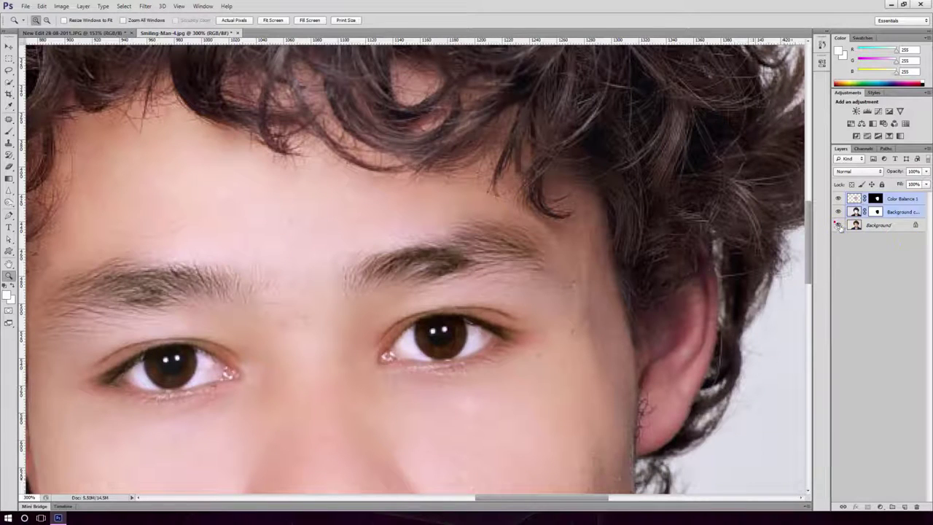
Step: Select all layers including Background and flatten the image
left_click(878, 227, "shift")
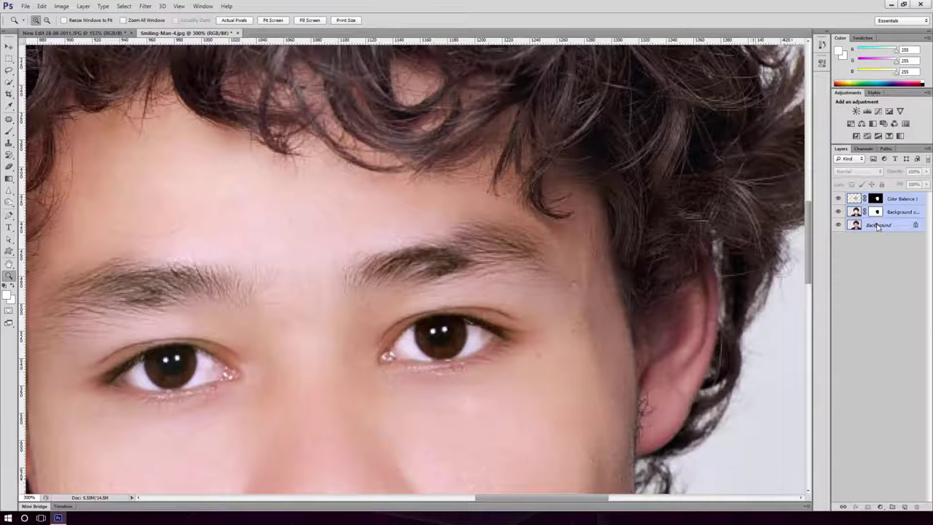
right_click(878, 227)
left_click(834, 278)
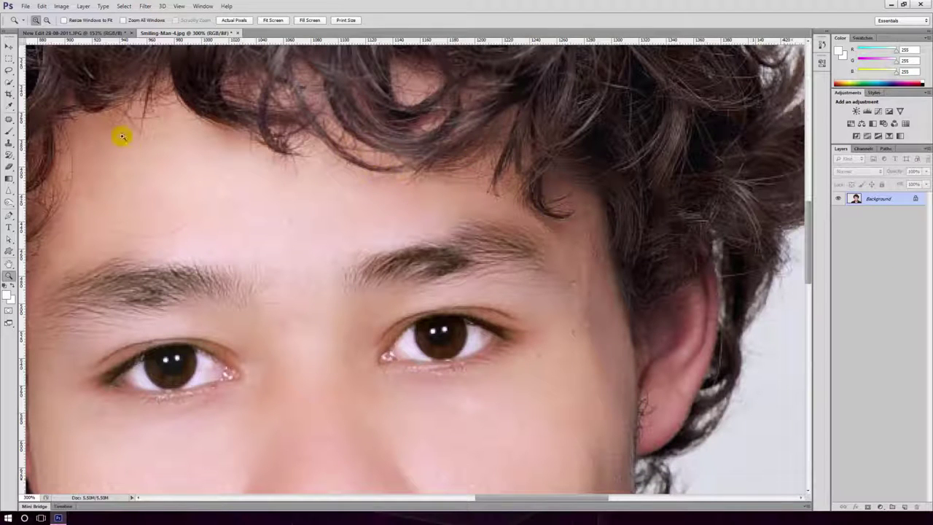
Step: With the Clone Stamp, sample hair and extend the hair strand down over the forehead seam
left_click(9, 145)
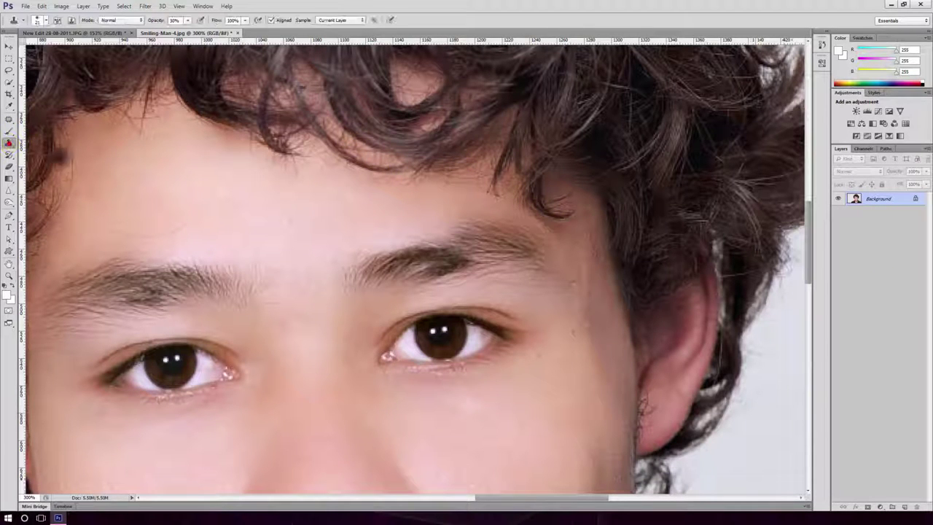
scroll(526, 207, "up", 2)
scroll(521, 197, "up", 2)
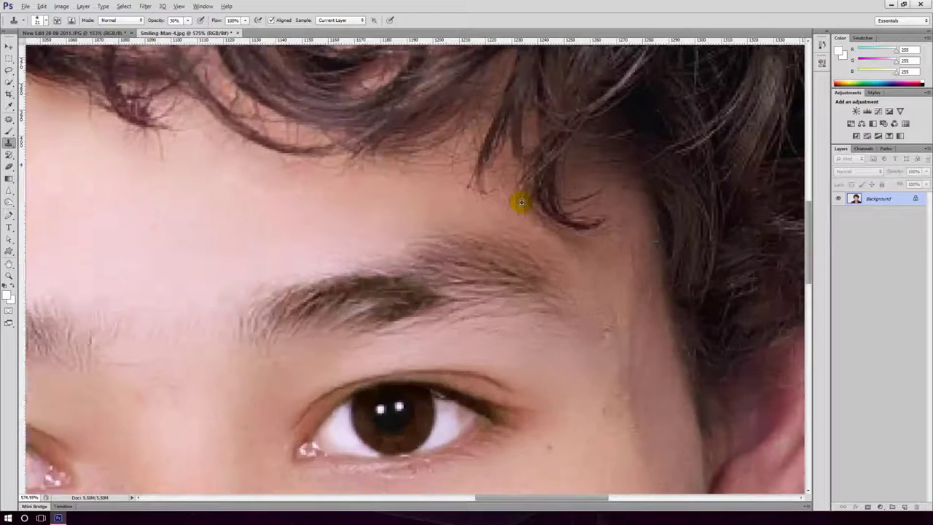
scroll(520, 198, "up", 2)
scroll(521, 198, "up", 2)
left_click(460, 148, "alt")
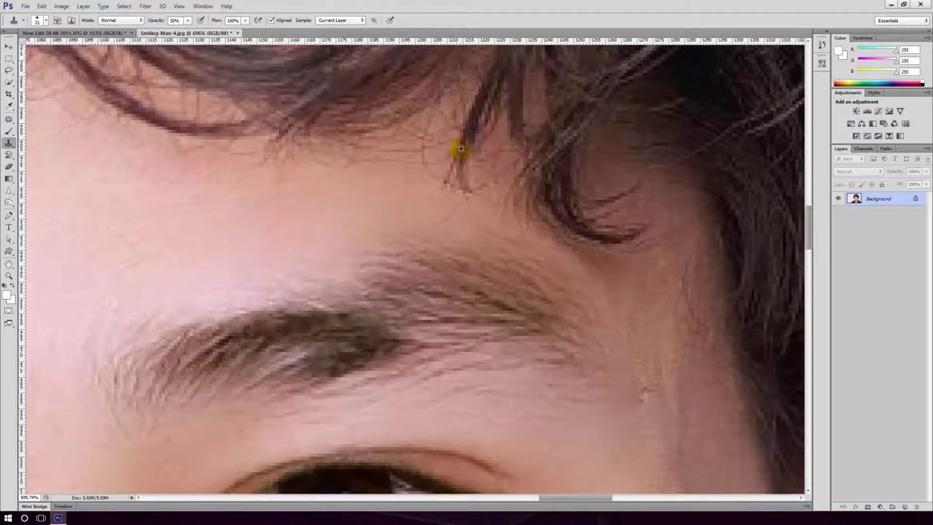
left_click_drag(455, 183, 452, 191)
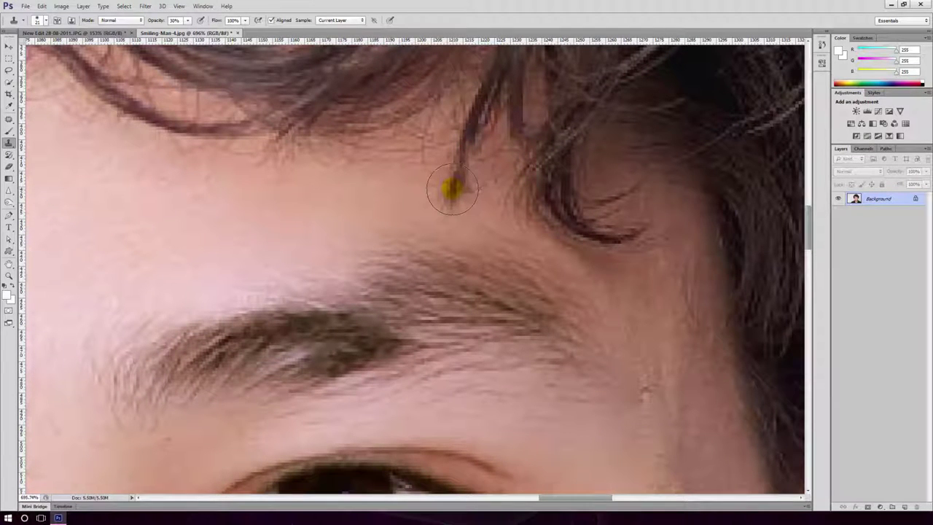
left_click(452, 188)
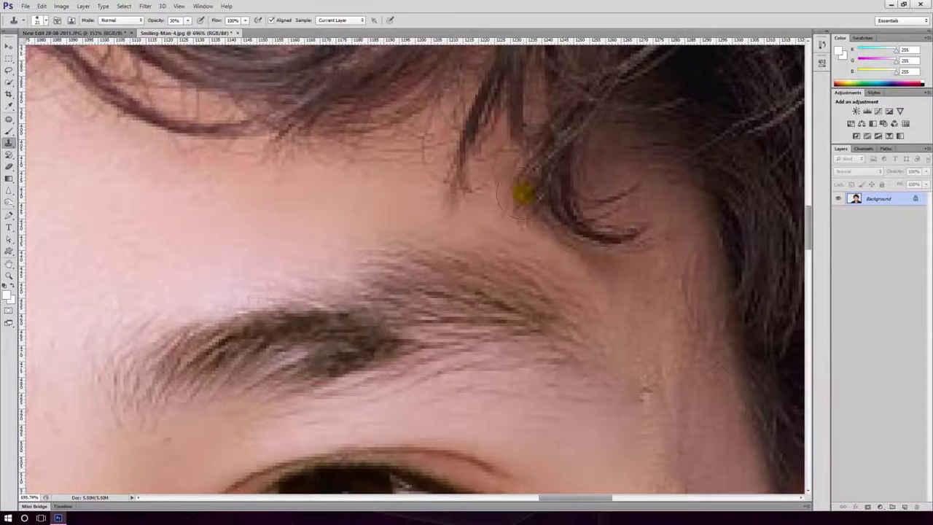
Step: Clone hair-line texture over the temple seam beside the eye
mouse_move(520, 192)
left_mouse_down()
mouse_move(619, 230)
mouse_move(442, 204)
left_mouse_up()
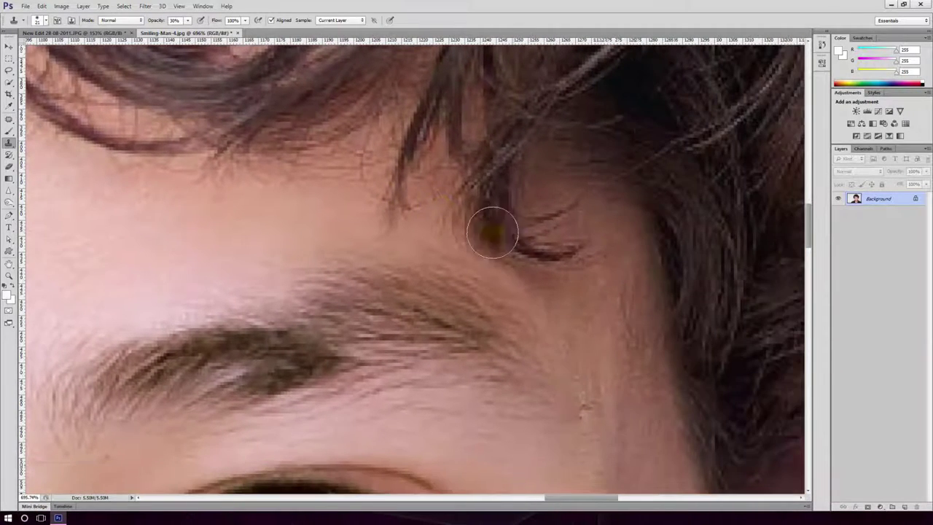
left_click(401, 208)
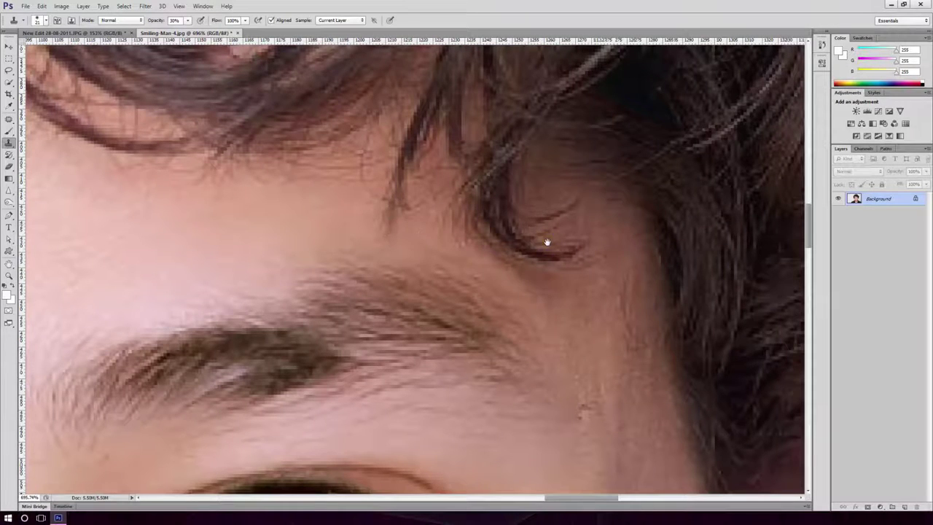
left_click_drag(547, 242, 461, 198)
left_click(382, 151, "alt")
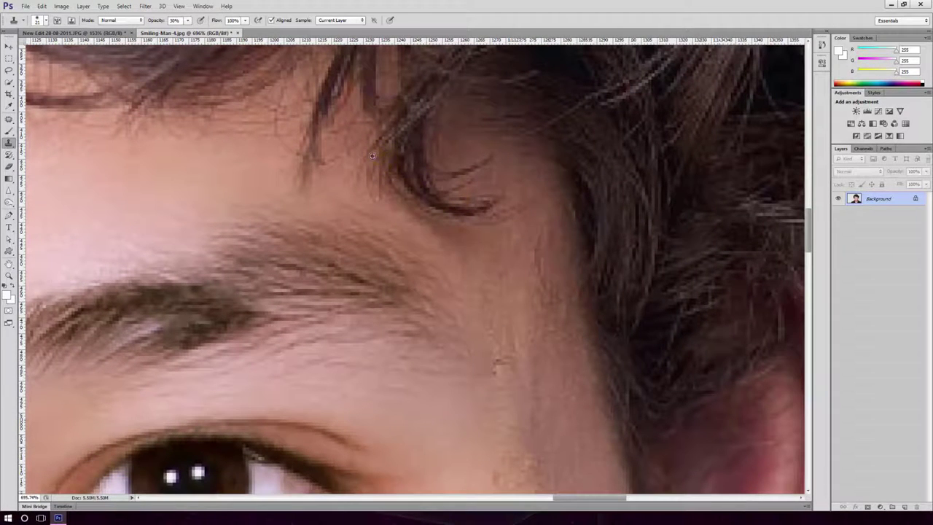
left_click(372, 154, "alt")
left_click(359, 188)
mouse_move(496, 271)
left_mouse_down()
mouse_move(510, 246)
mouse_move(442, 216)
mouse_move(440, 162)
left_mouse_up()
left_click_drag(500, 232, 514, 248)
left_click(474, 199)
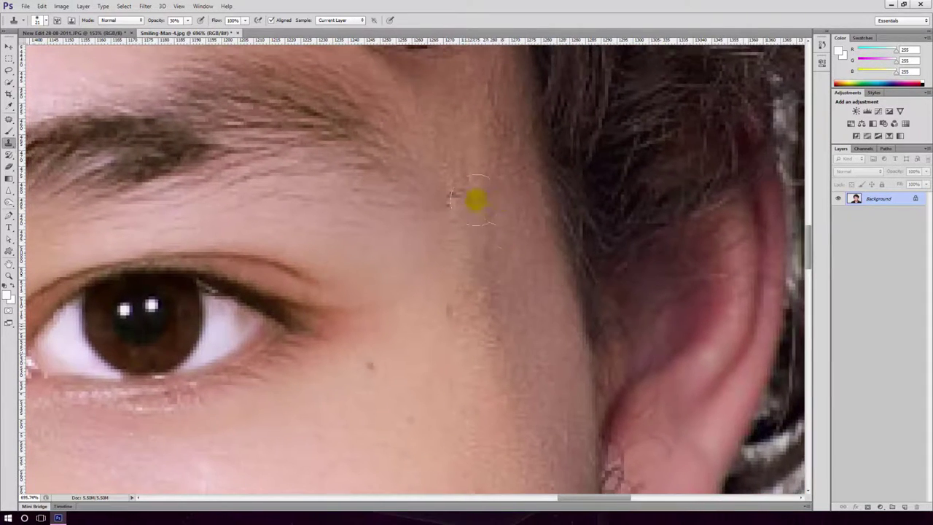
mouse_move(495, 292)
left_mouse_down()
mouse_move(554, 317)
mouse_move(525, 335)
left_mouse_up()
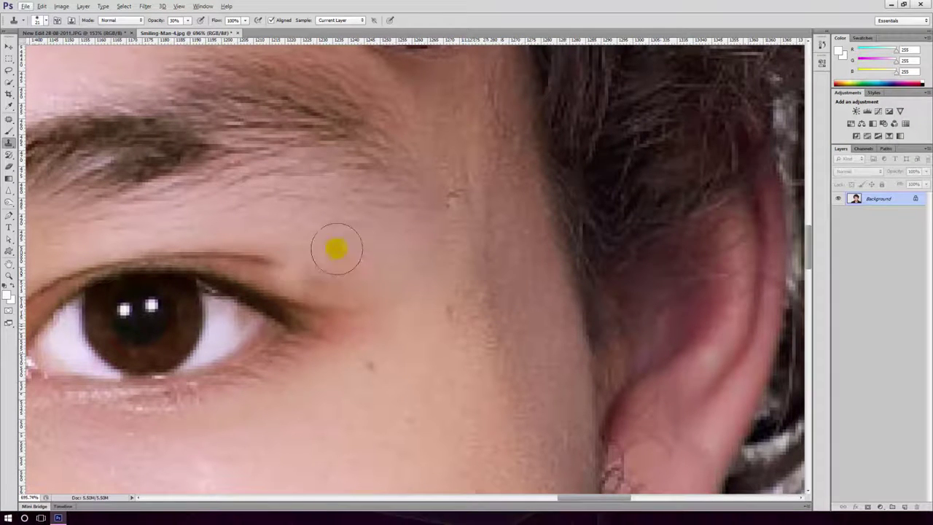
Step: Use content-aware Spot Healing to smooth the seam down the temple and along the cheek
left_click(8, 118)
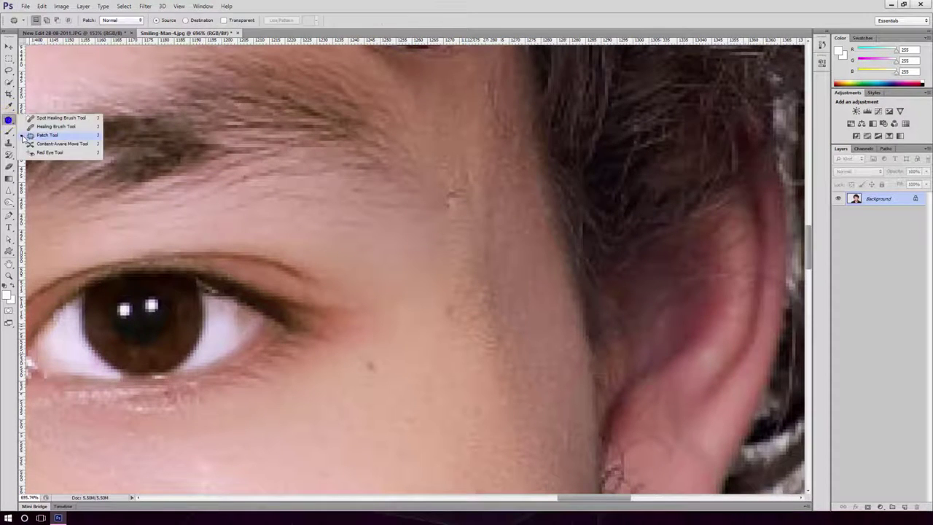
left_click(51, 129)
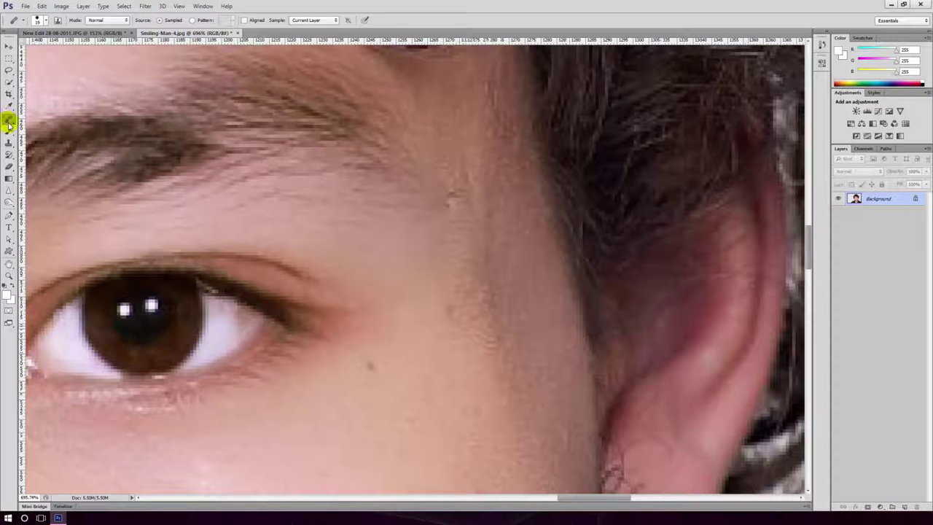
left_click(8, 118)
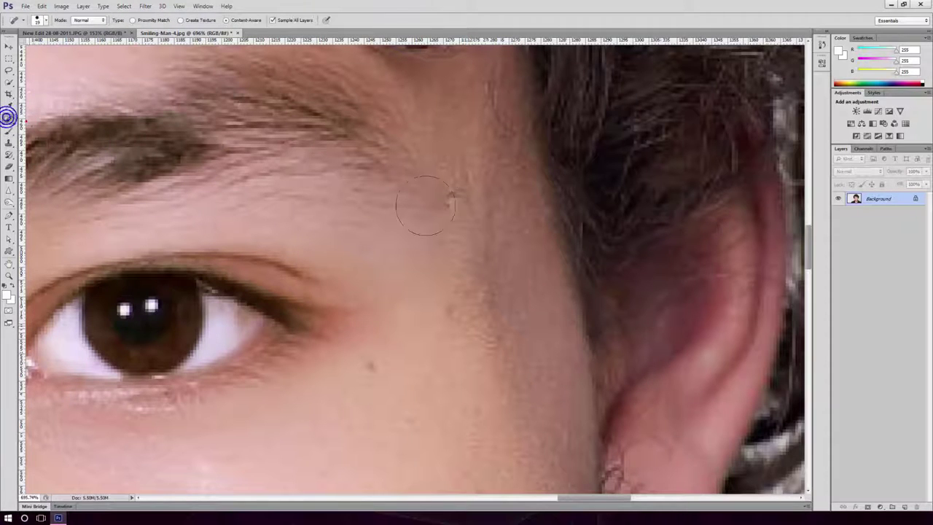
left_click_drag(434, 213, 446, 408)
scroll(493, 323, "down", 5)
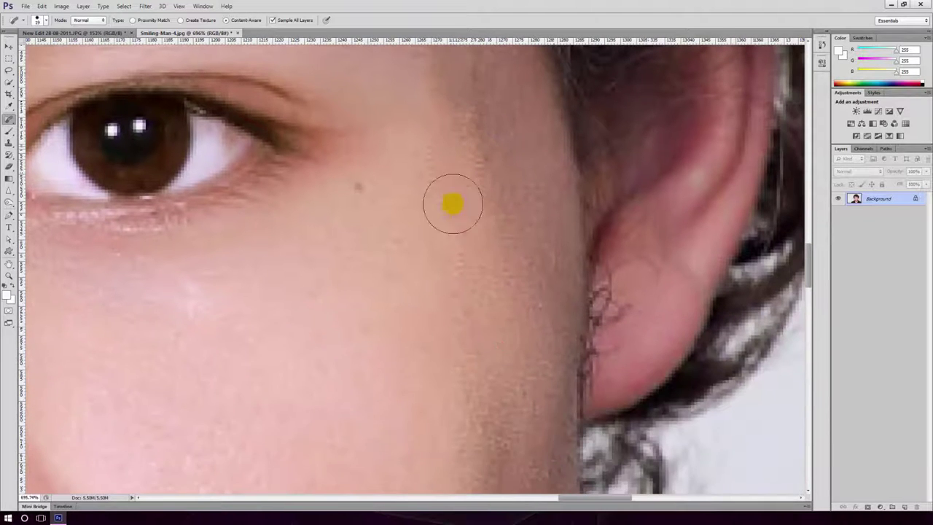
left_click_drag(453, 204, 449, 299)
scroll(473, 191, "down", 6)
scroll(477, 280, "down", 2)
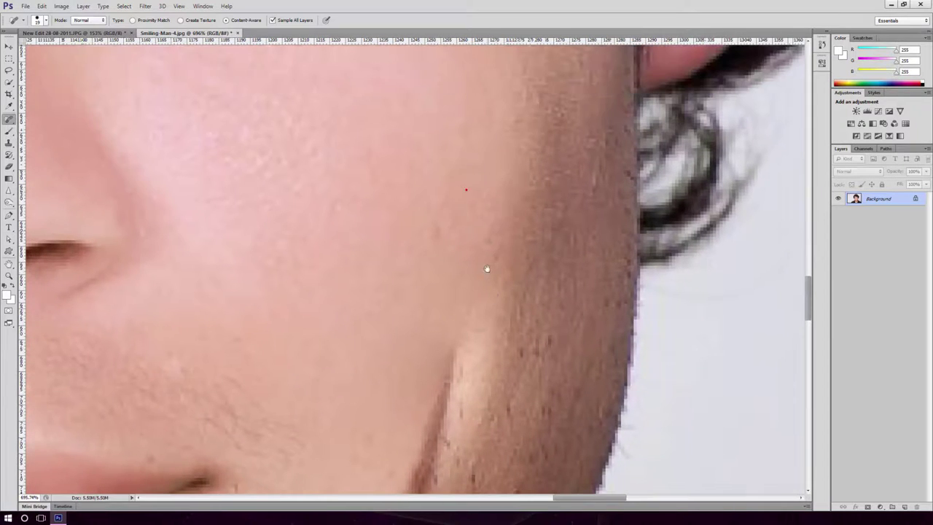
mouse_move(495, 184)
left_mouse_down()
mouse_move(477, 259)
mouse_move(475, 252)
left_mouse_up()
left_click(473, 243)
mouse_move(500, 211)
left_mouse_down()
mouse_move(502, 140)
mouse_move(506, 252)
left_mouse_up()
Step: Heal the remaining marks on the cheek near the ear and beside the eyebrow
scroll(491, 183, "up", 2)
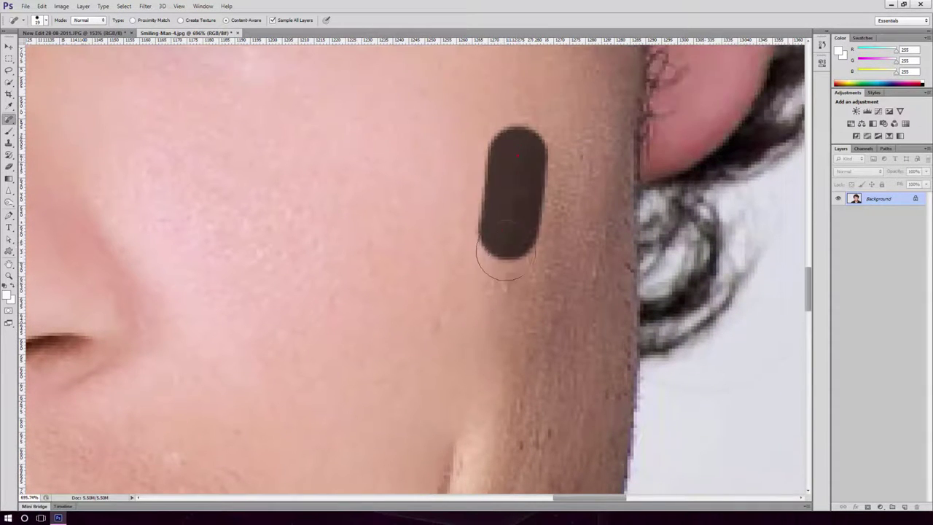
scroll(500, 209, "up", 2)
left_click_drag(515, 185, 506, 313)
scroll(506, 313, "down", 2)
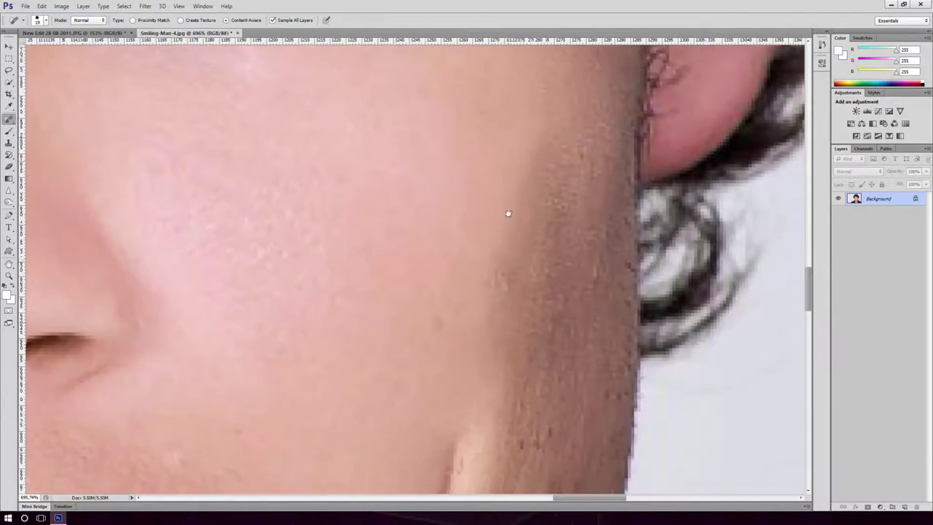
scroll(503, 226, "down", 2)
scroll(510, 218, "down", 1)
scroll(539, 193, "left", 1)
scroll(525, 191, "left", 2)
scroll(583, 218, "left", 3)
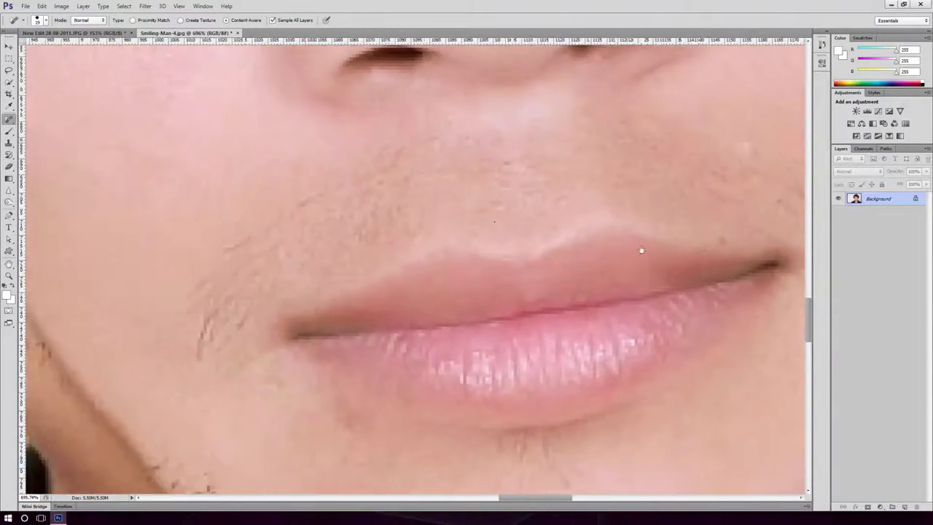
scroll(598, 252, "left", 3)
scroll(548, 255, "up", 1)
scroll(469, 200, "up", 2)
scroll(469, 287, "up", 2)
scroll(481, 321, "up", 2)
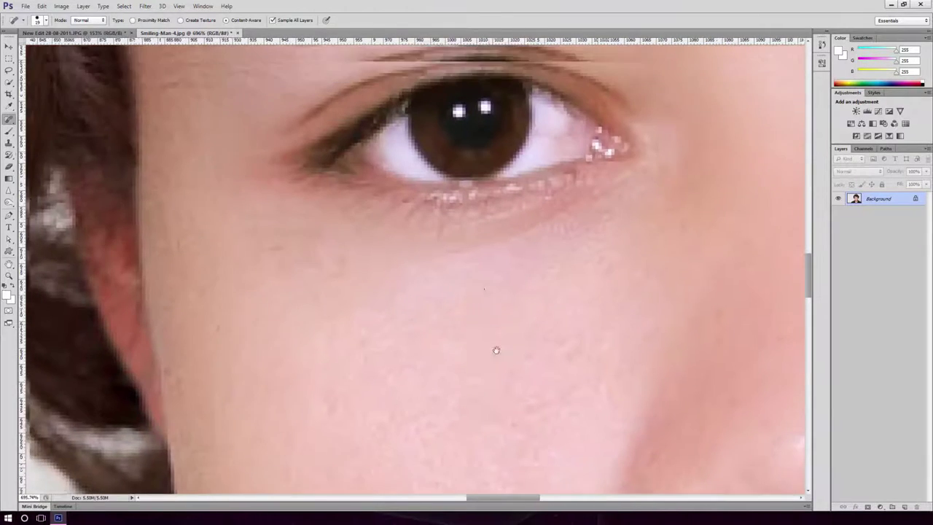
scroll(495, 350, "down", 2)
scroll(443, 258, "down", 1)
scroll(408, 219, "left", 1)
left_click(241, 165)
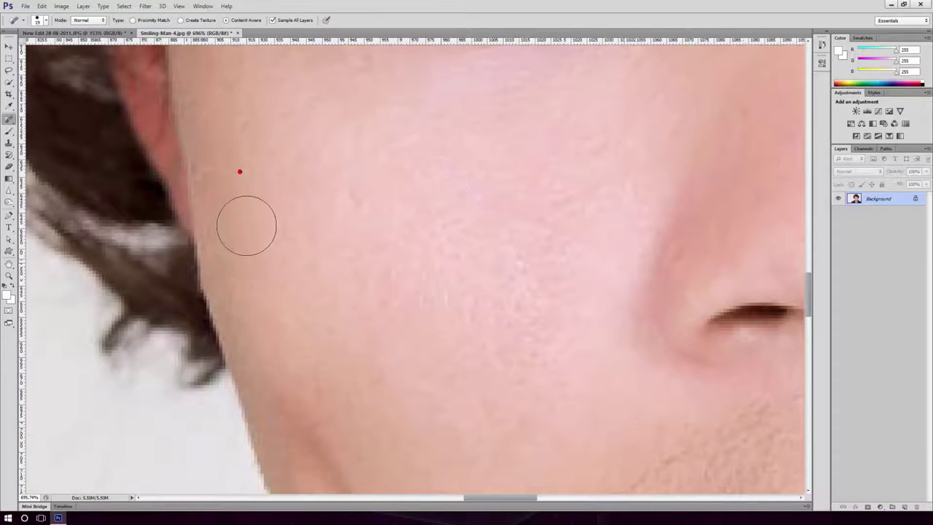
scroll(292, 233, "up", 3)
scroll(321, 244, "up", 2)
scroll(314, 306, "up", 3)
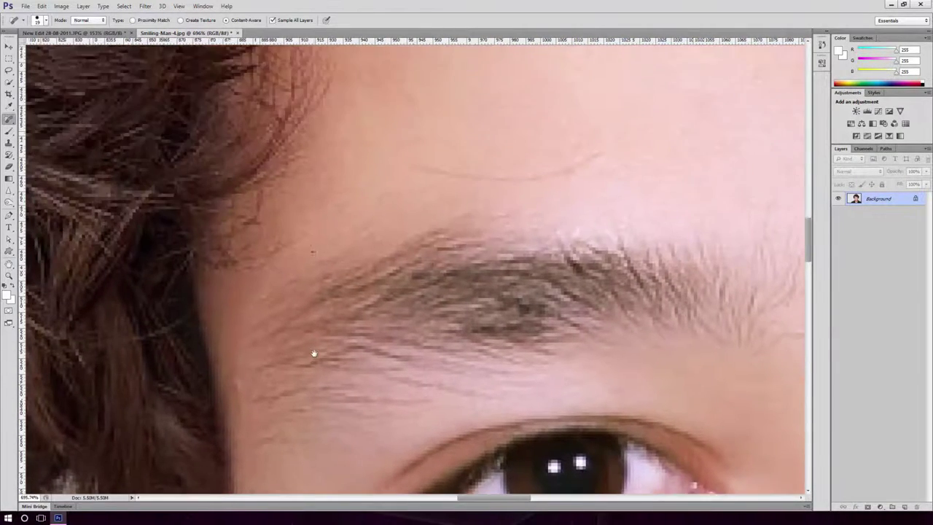
left_click(301, 257)
scroll(340, 260, "up", 3)
scroll(364, 281, "up", 1)
scroll(364, 280, "right", 2)
scroll(386, 297, "right", 3)
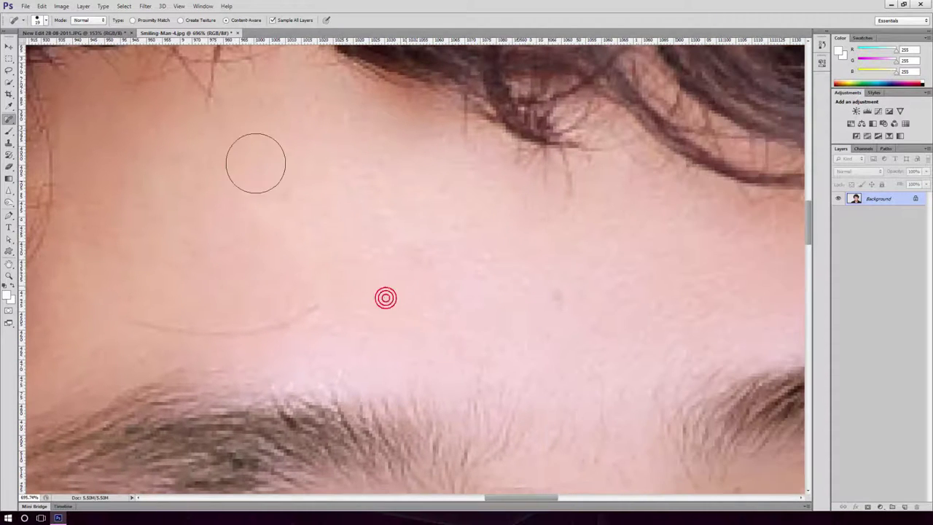
key("z")
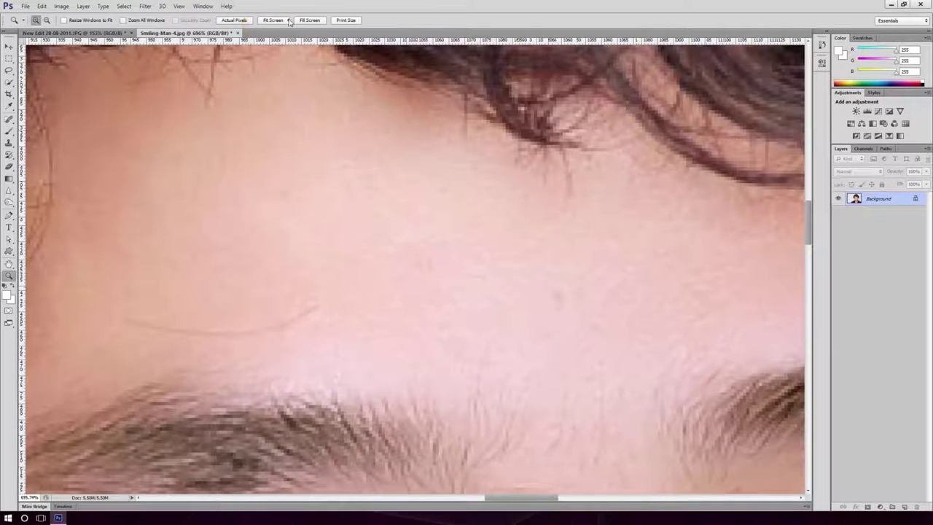
Step: Fit the whole portrait on screen, then zoom in close on the chin stubble (about 524%)
left_click(270, 20)
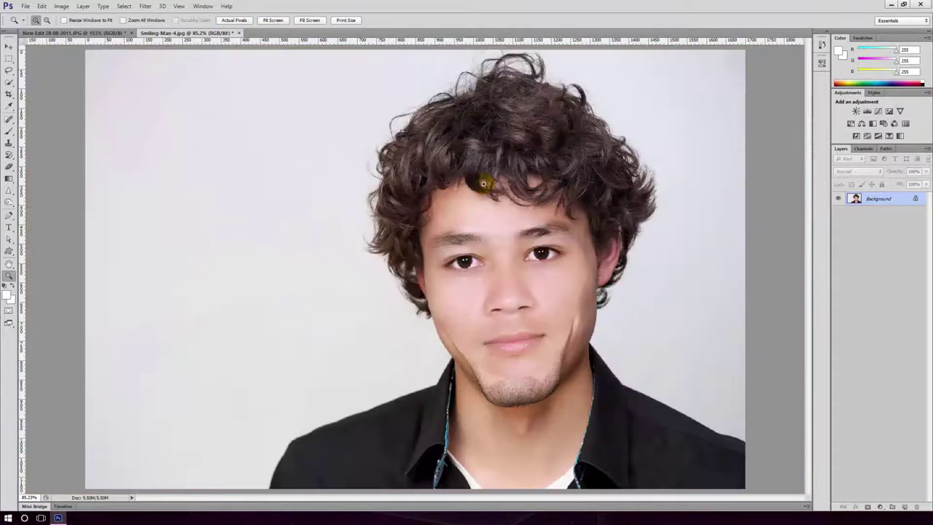
key("v")
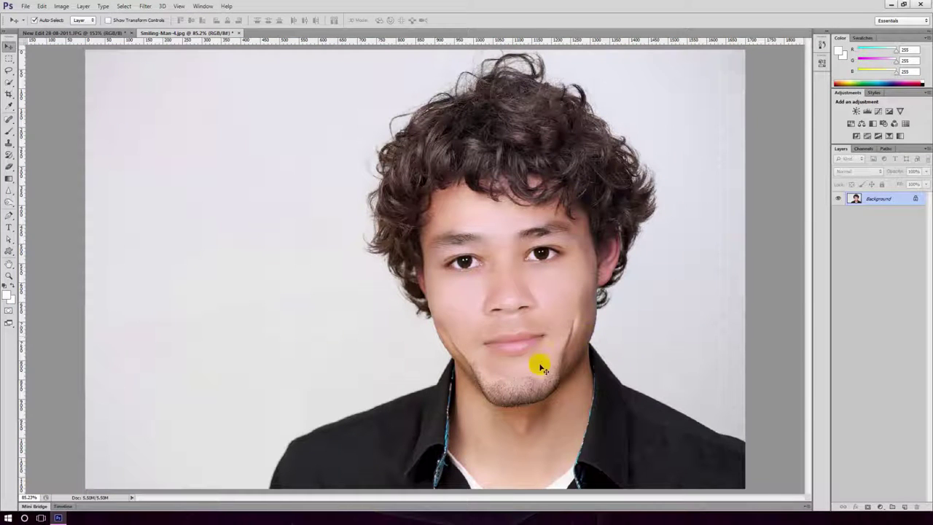
key("z")
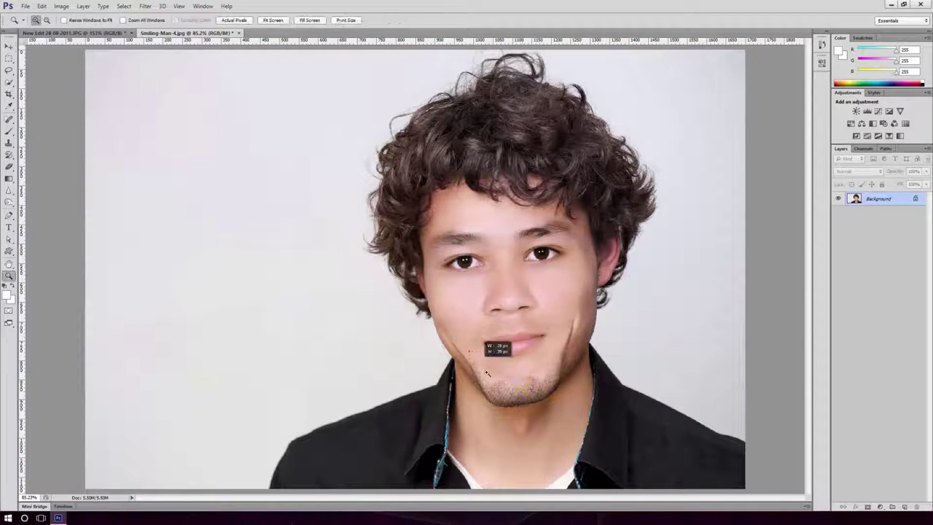
mouse_move(471, 350)
left_mouse_down()
mouse_move(589, 406)
mouse_move(473, 347)
mouse_move(467, 334)
left_mouse_up()
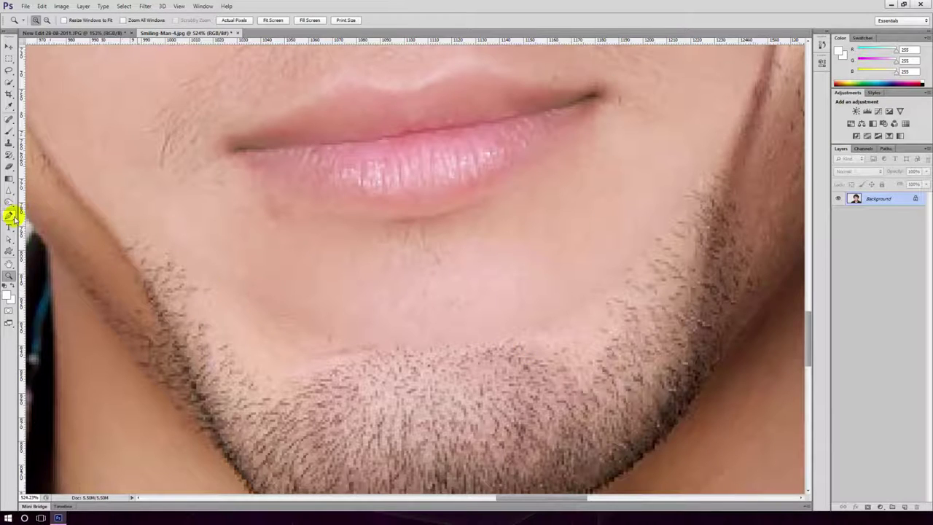
Step: Clone-stamp chin skin along the upper, lower and side edges of the chin stubble
left_click(9, 145)
left_click(431, 385, "alt")
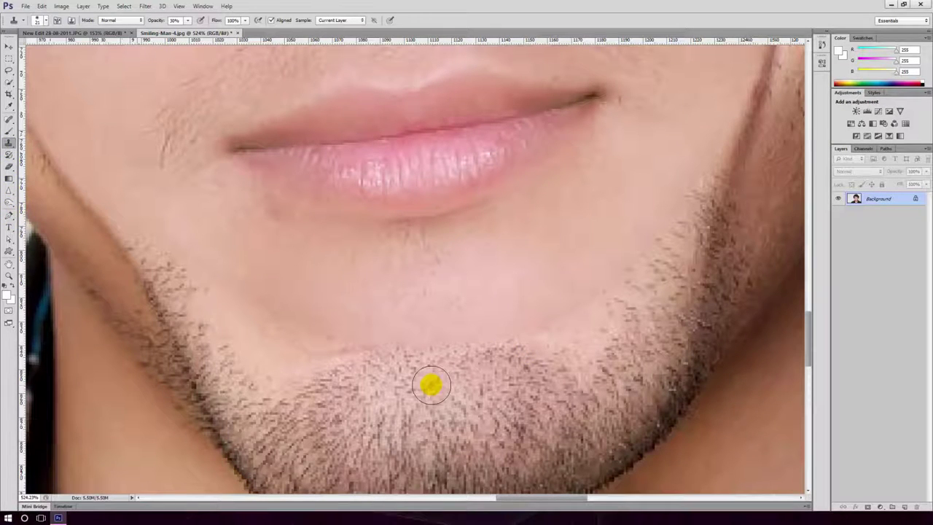
left_click_drag(431, 385, 384, 392)
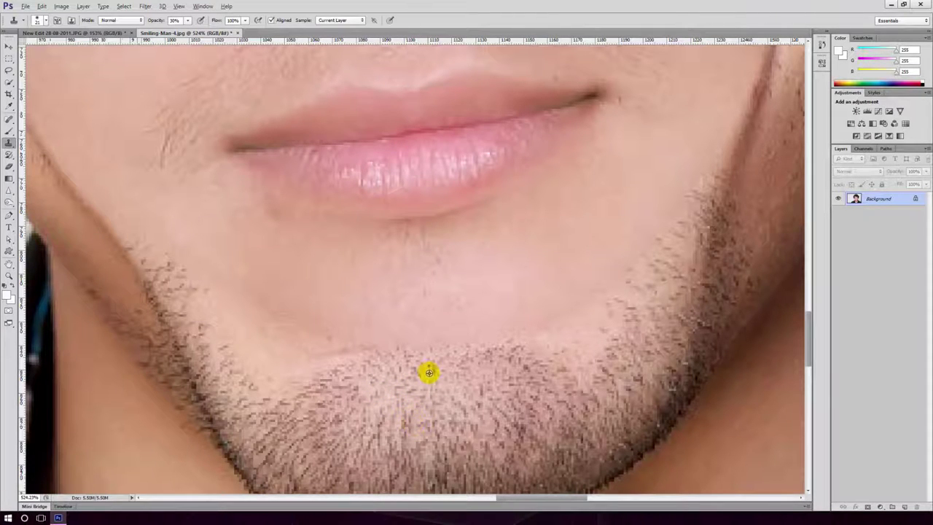
left_click_drag(393, 340, 320, 340)
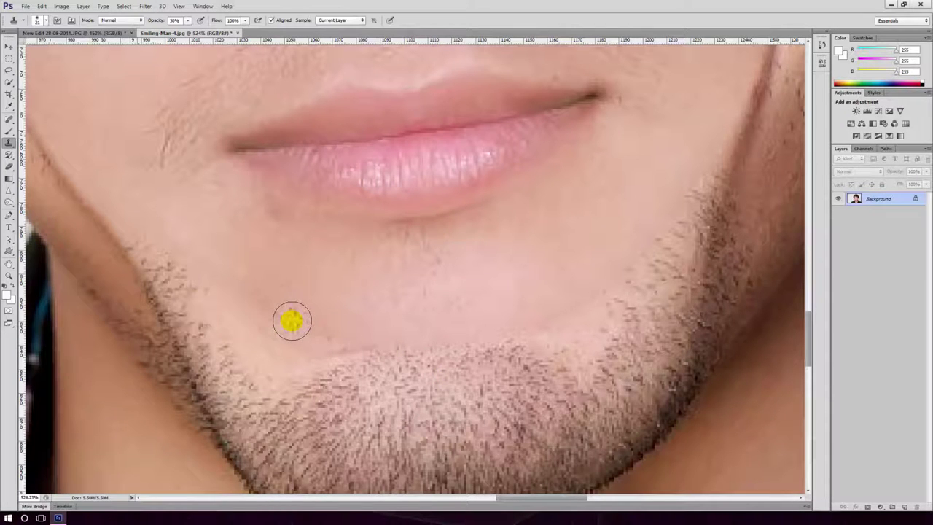
left_click_drag(325, 335, 428, 336)
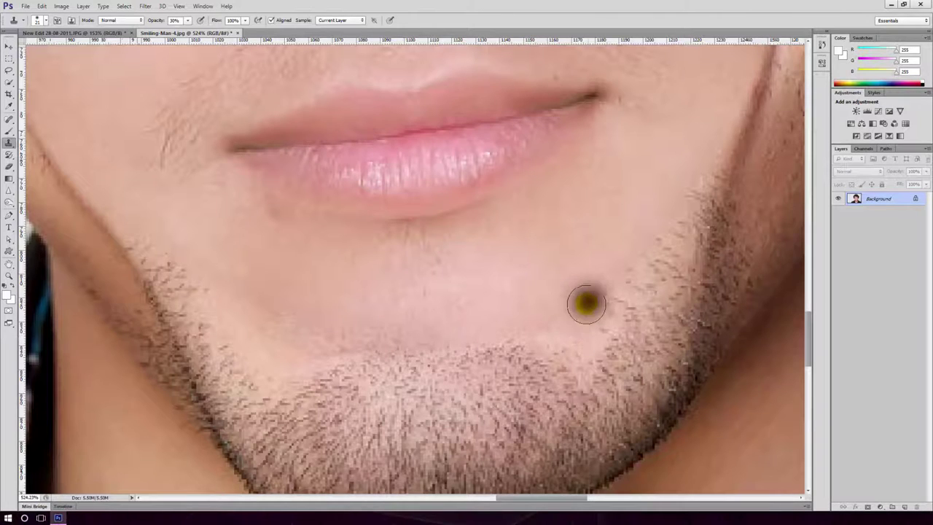
left_click_drag(496, 333, 454, 369)
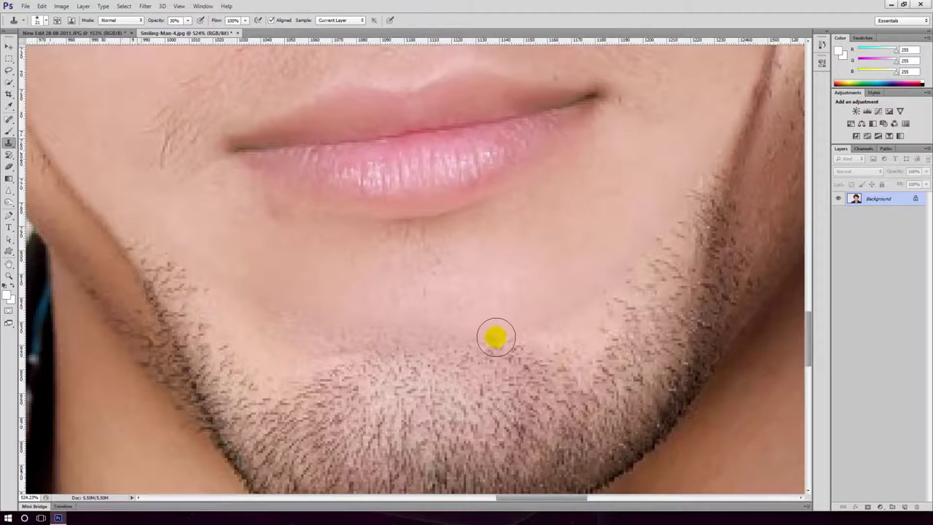
left_click_drag(525, 325, 599, 298)
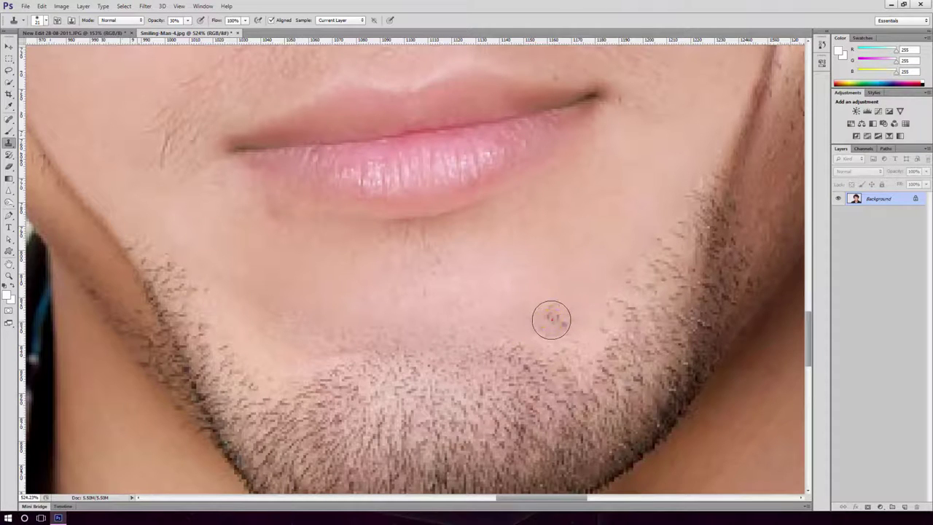
left_click_drag(552, 318, 336, 356)
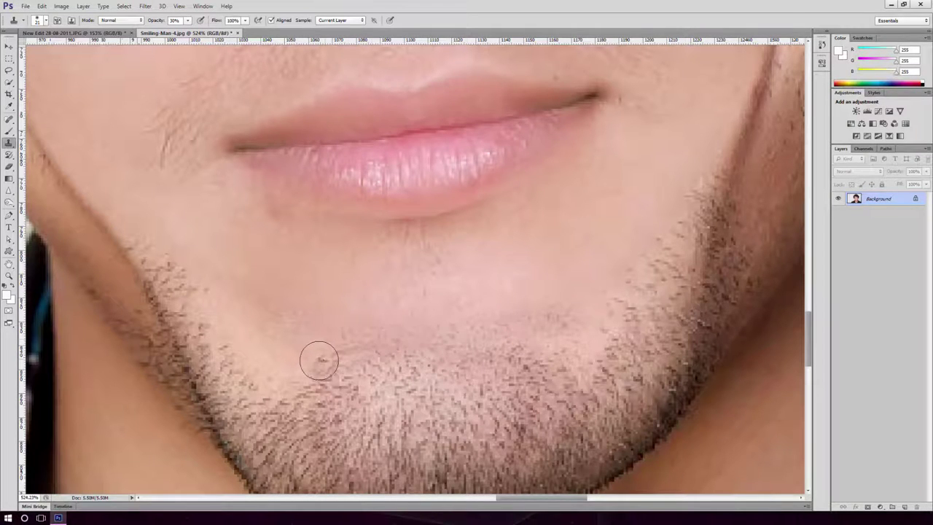
left_click_drag(285, 379, 315, 383)
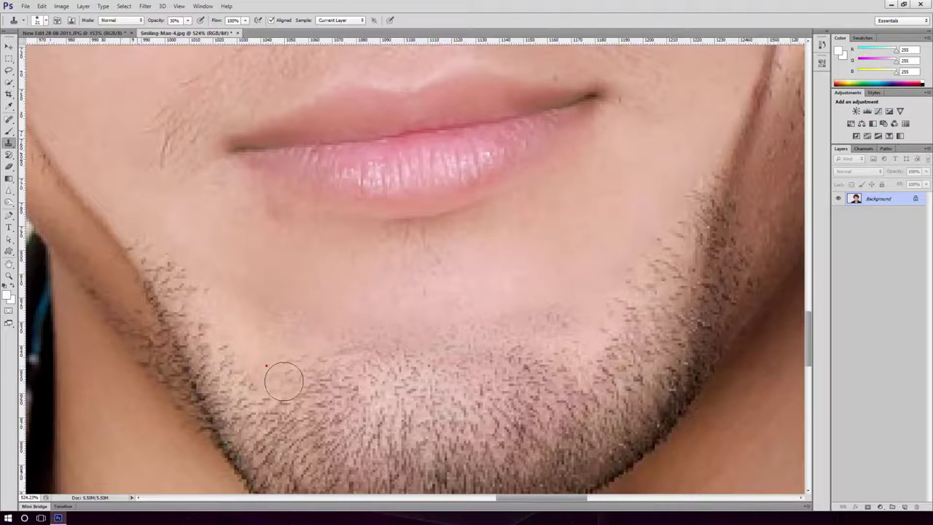
left_click_drag(554, 369, 591, 347)
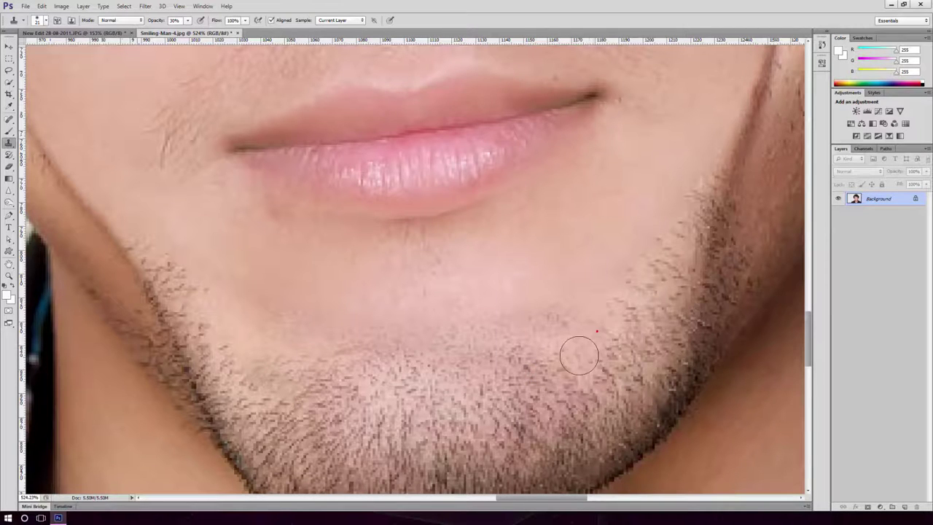
left_click(373, 372)
mouse_move(373, 372)
left_mouse_down()
mouse_move(300, 354)
mouse_move(426, 378)
left_mouse_up()
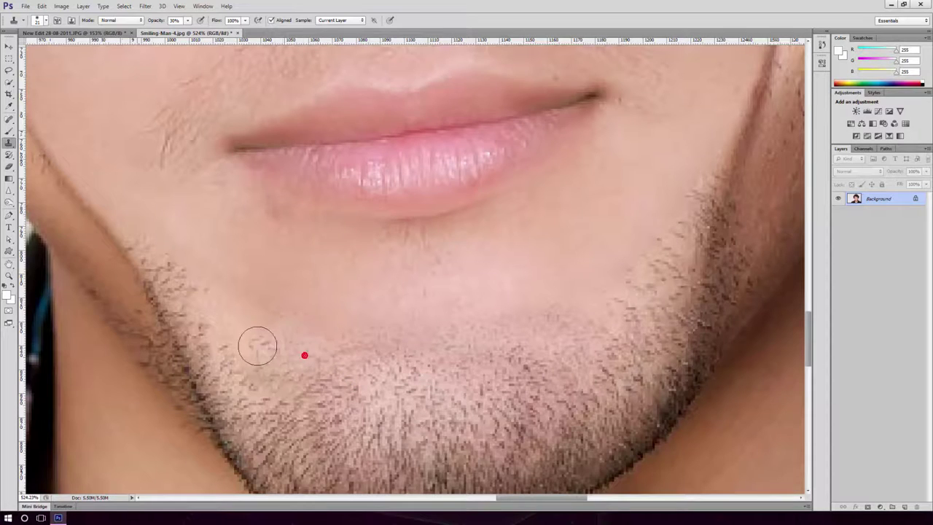
mouse_move(251, 353)
left_mouse_down()
mouse_move(282, 382)
mouse_move(315, 328)
left_mouse_up()
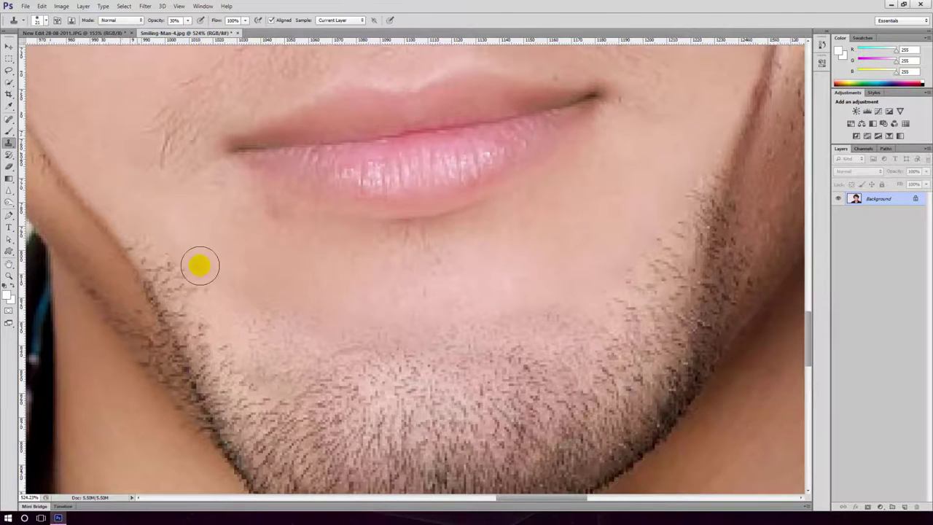
Step: Resample skin, undo a dark patch, and lighten stubble on the right jaw and left chin
left_click(425, 396)
left_click(204, 275)
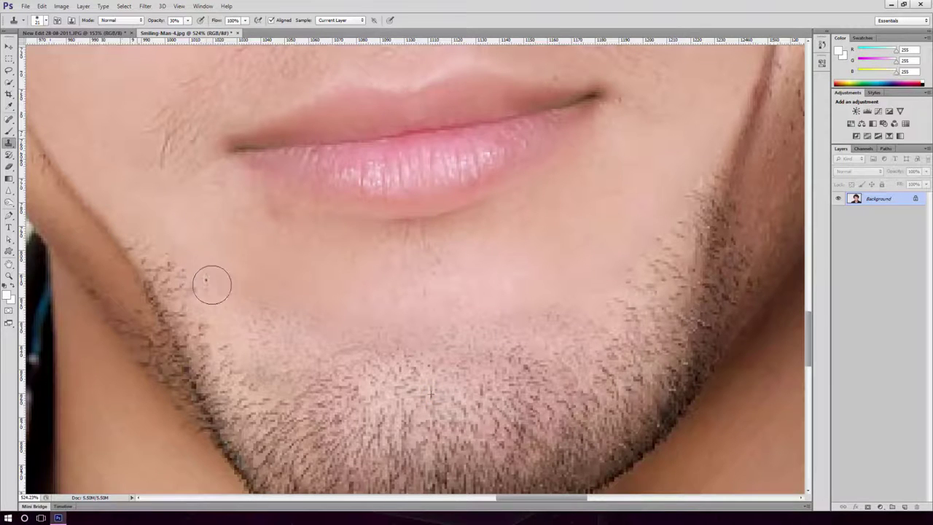
left_click_drag(288, 365, 314, 368)
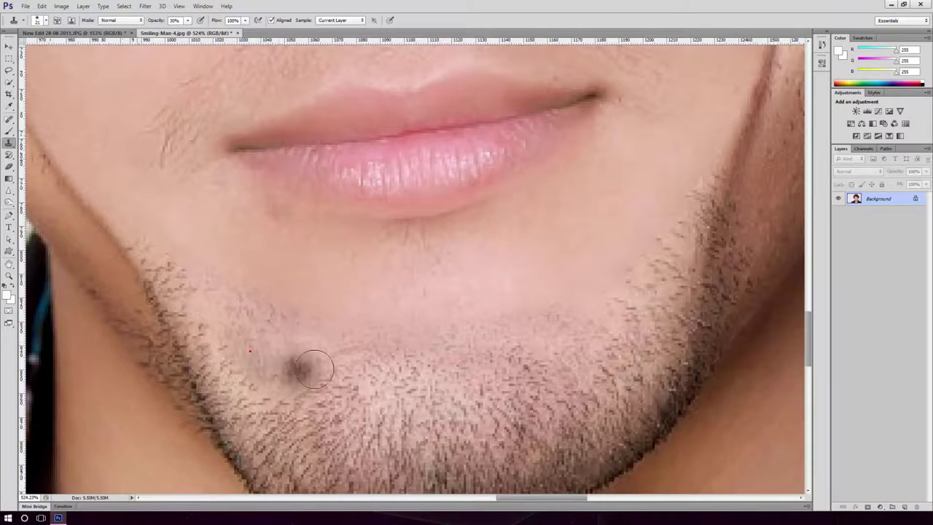
key("ctrl+z")
left_click(505, 360, "alt")
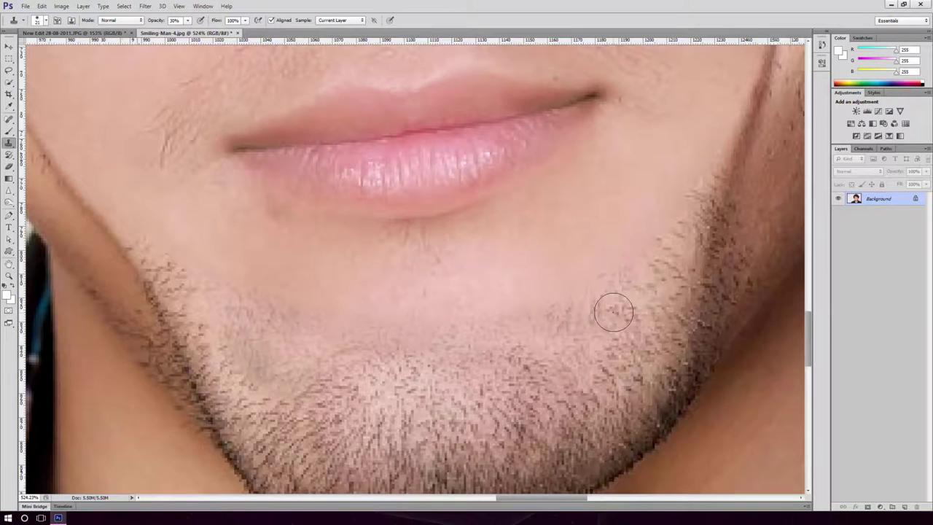
left_click(669, 242)
left_click_drag(669, 242, 602, 286)
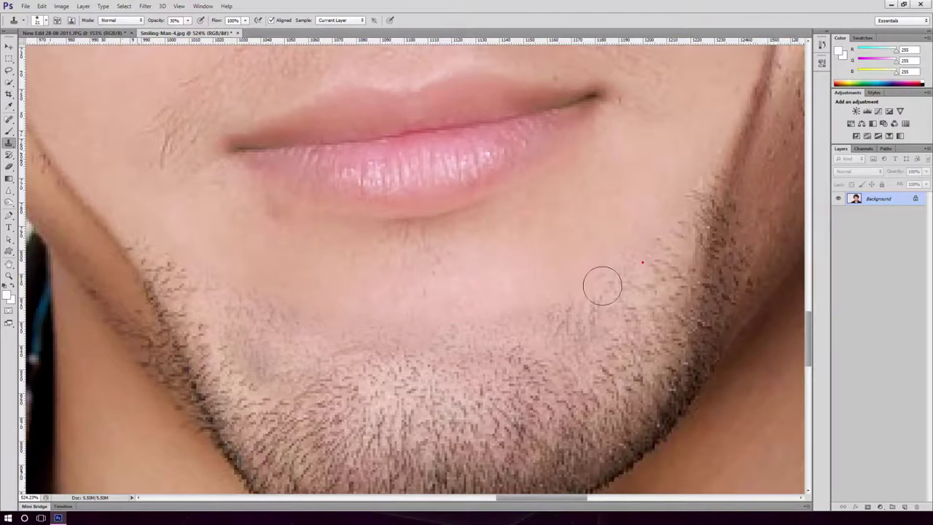
left_click_drag(671, 214, 685, 189)
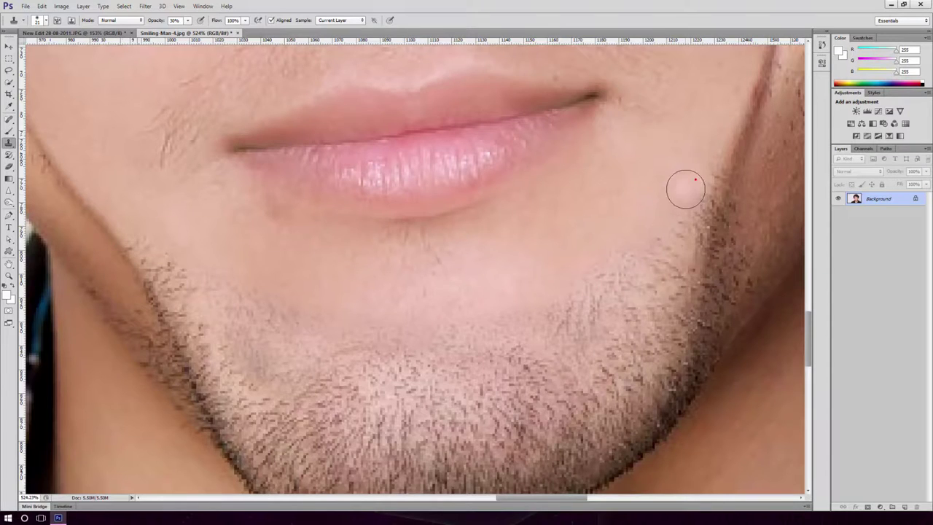
left_click_drag(493, 387, 403, 386)
left_click(253, 352)
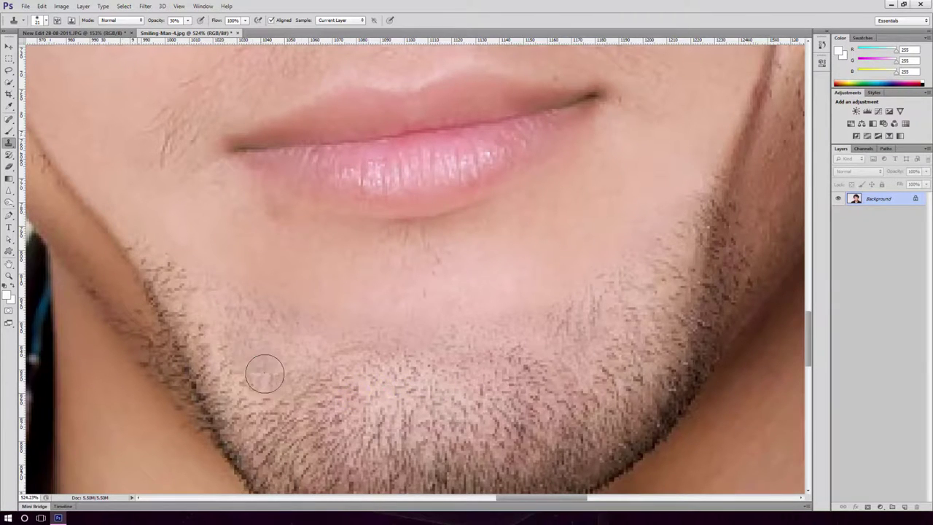
left_click(264, 373)
left_click(8, 155)
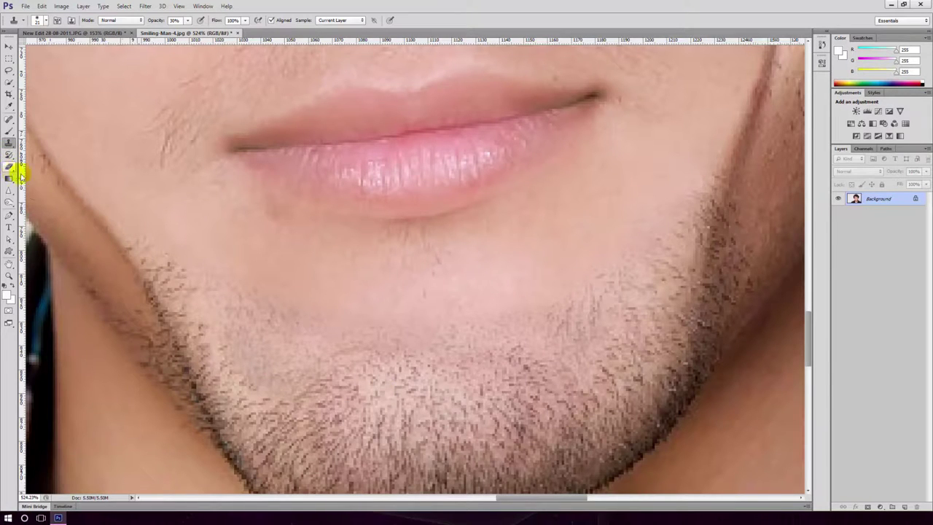
left_click_drag(225, 267, 364, 213)
Step: Zoom out and fit the finished retouched portrait to the window
key("z")
key("ctrl+minus")
key("ctrl+minus")
key("ctrl+minus")
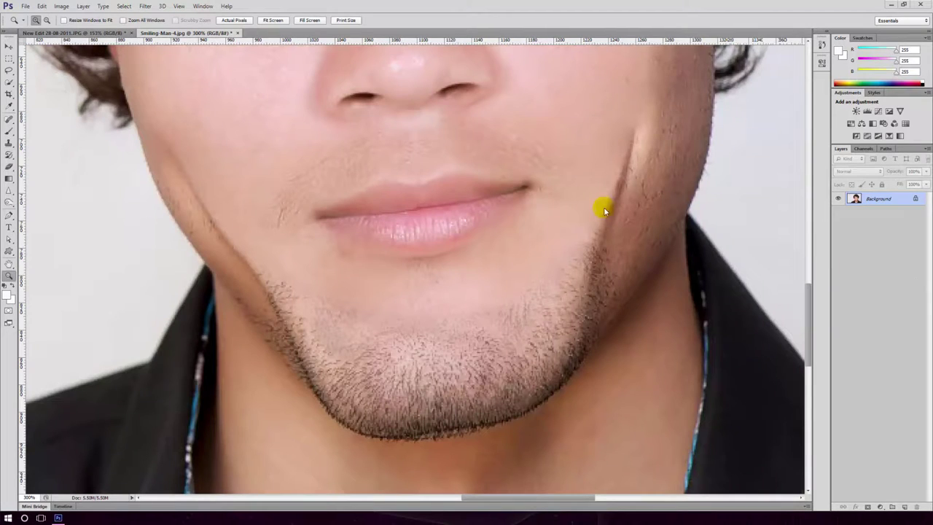
left_click(273, 20)
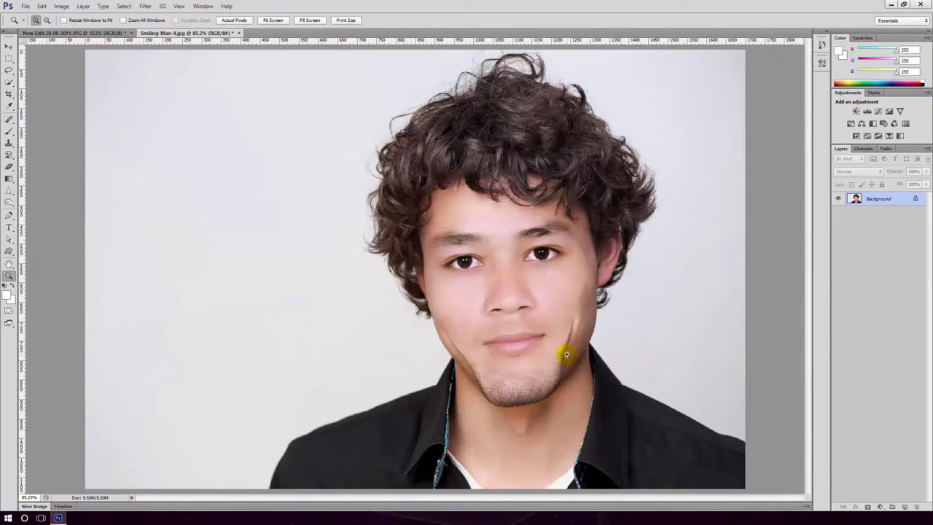